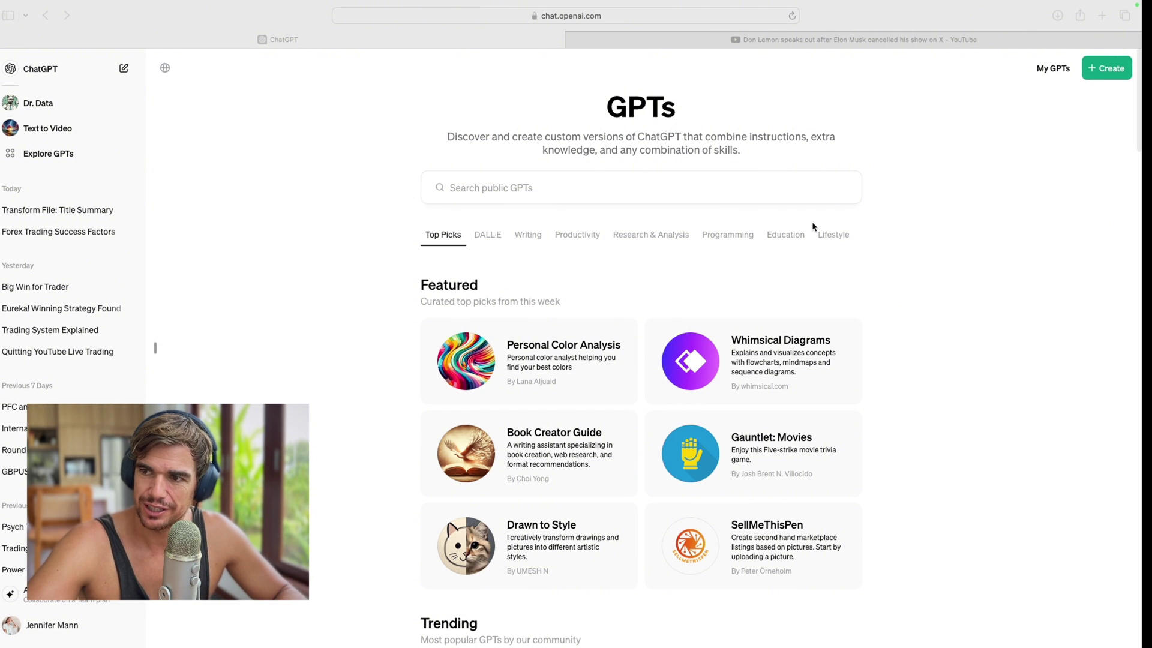
- Search public GPTs for 'data analyst' and open the details card of ChatGPT's Data Analyst
left_click(502, 187)
type("data")
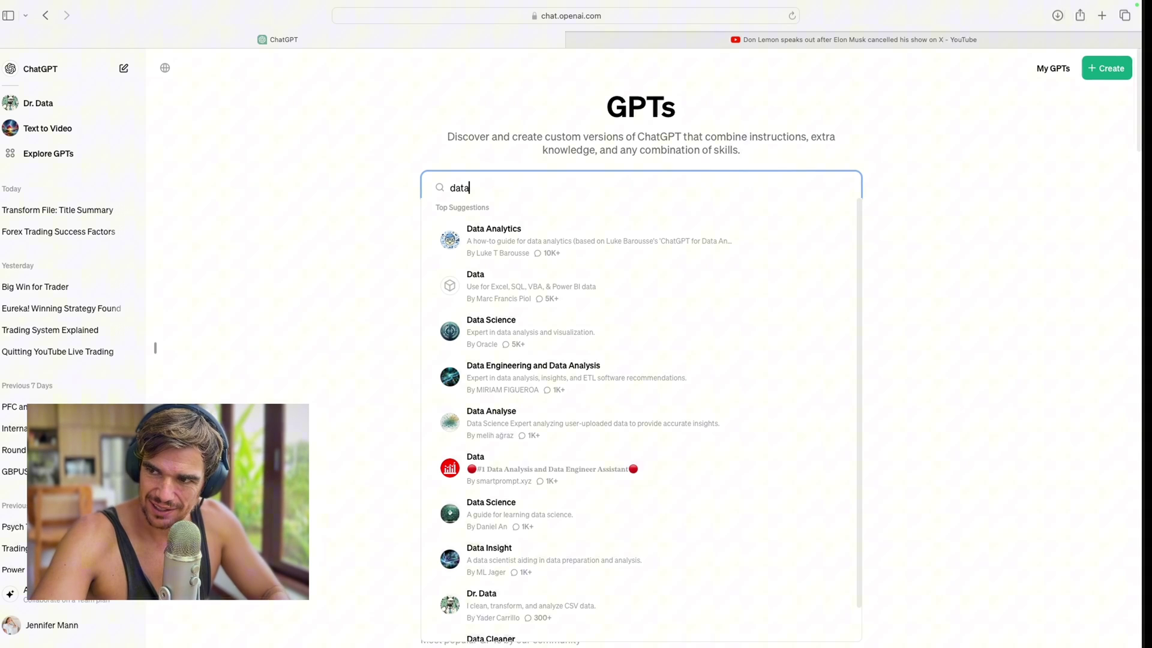
type(" a")
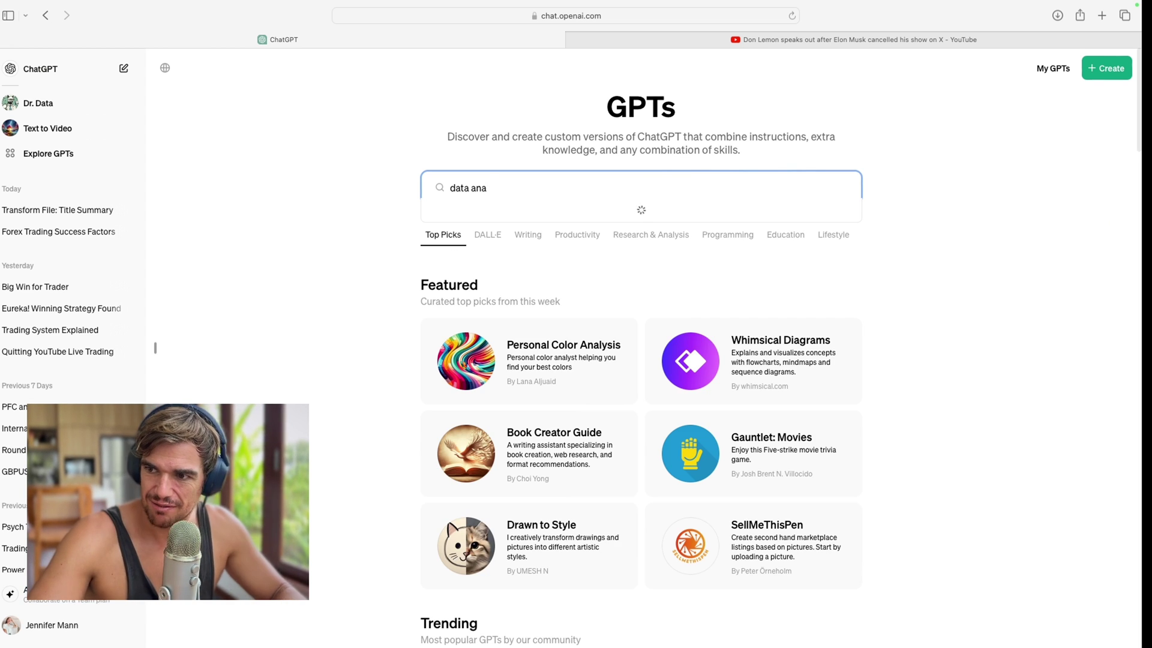
type("nalyst")
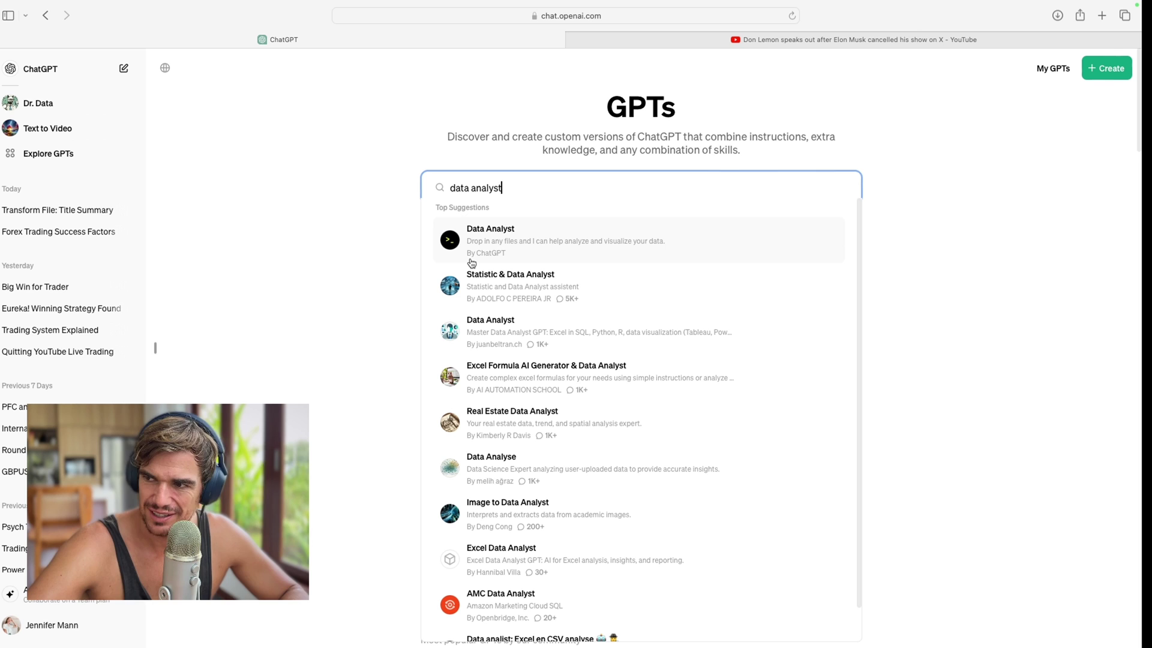
left_click(473, 260)
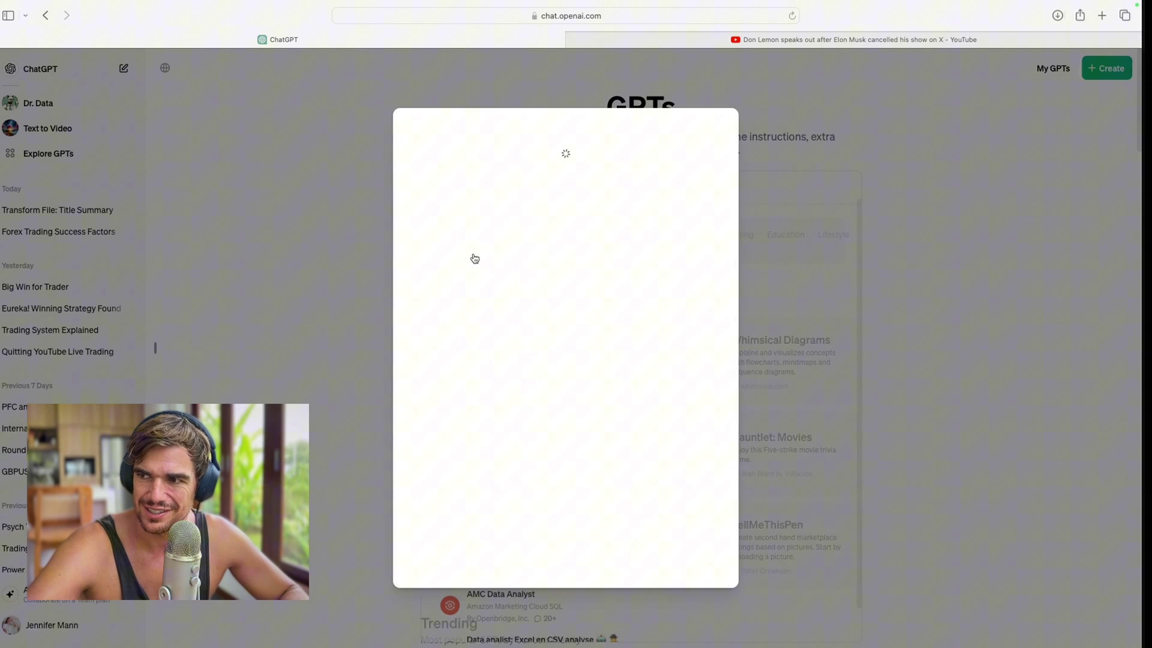
scroll(520, 300, "down", 1)
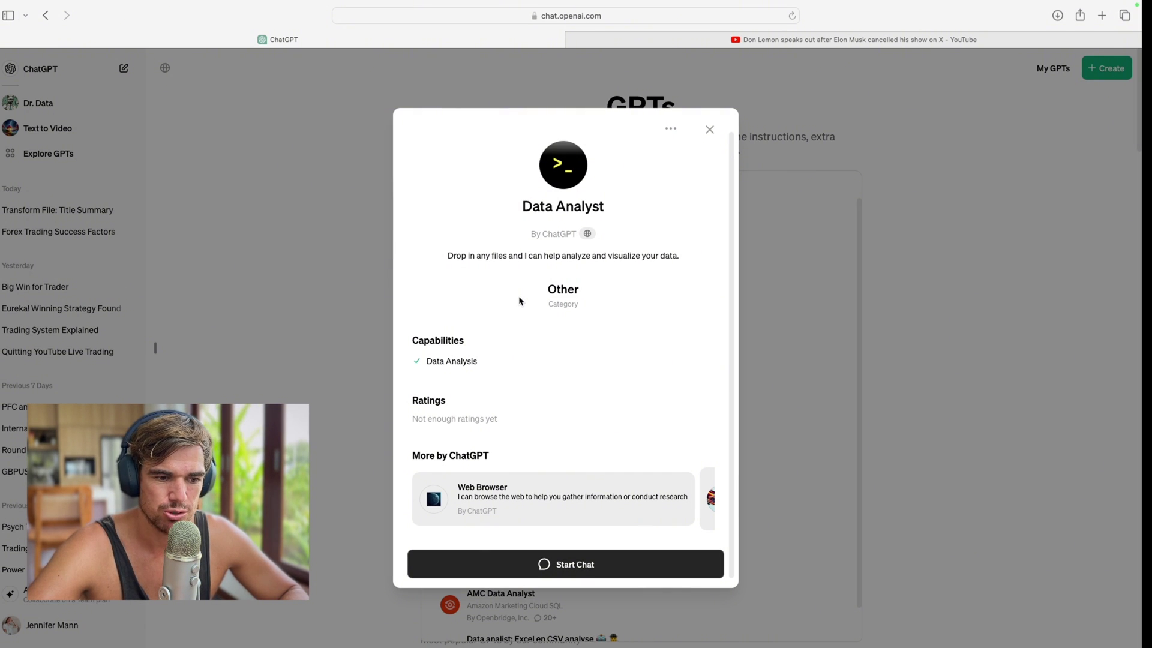
- Start a Data Analyst chat and send a prompt asking it to prep the MT5 CSV trade history
left_click(552, 571)
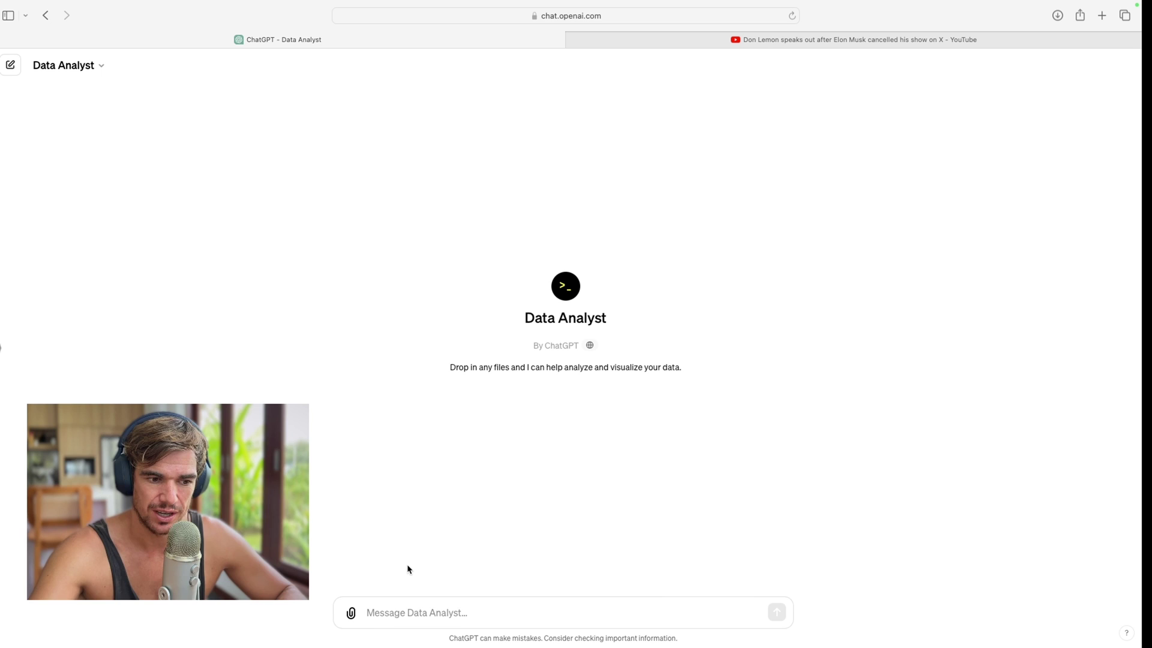
type("I would like  you to be my")
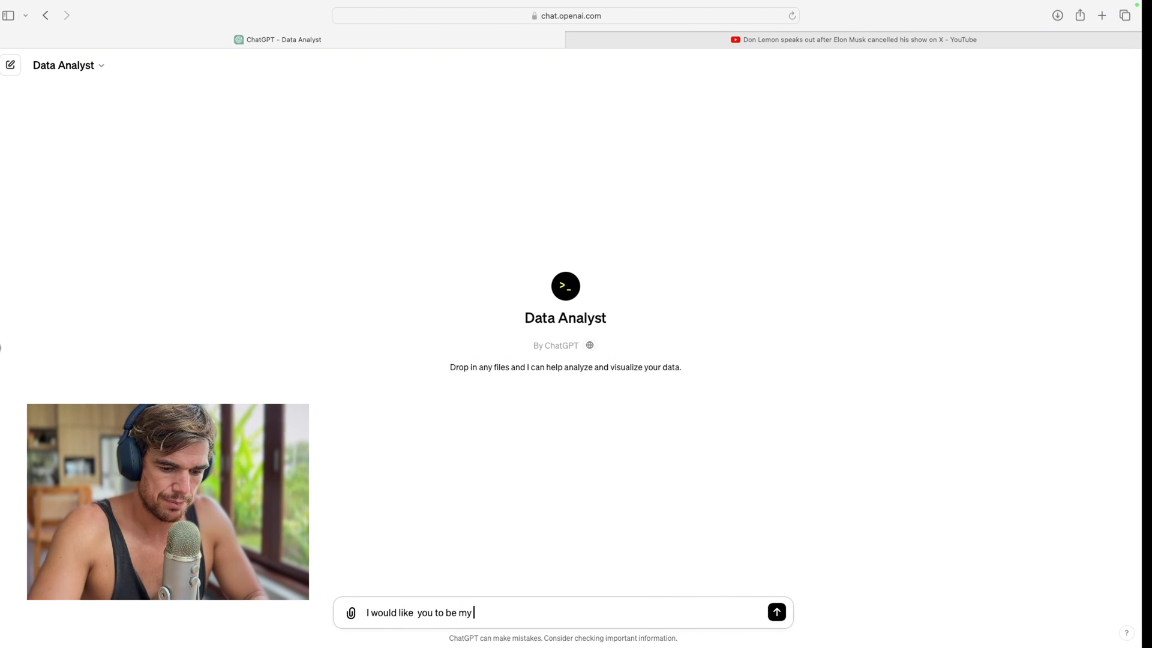
type(" personal Data")
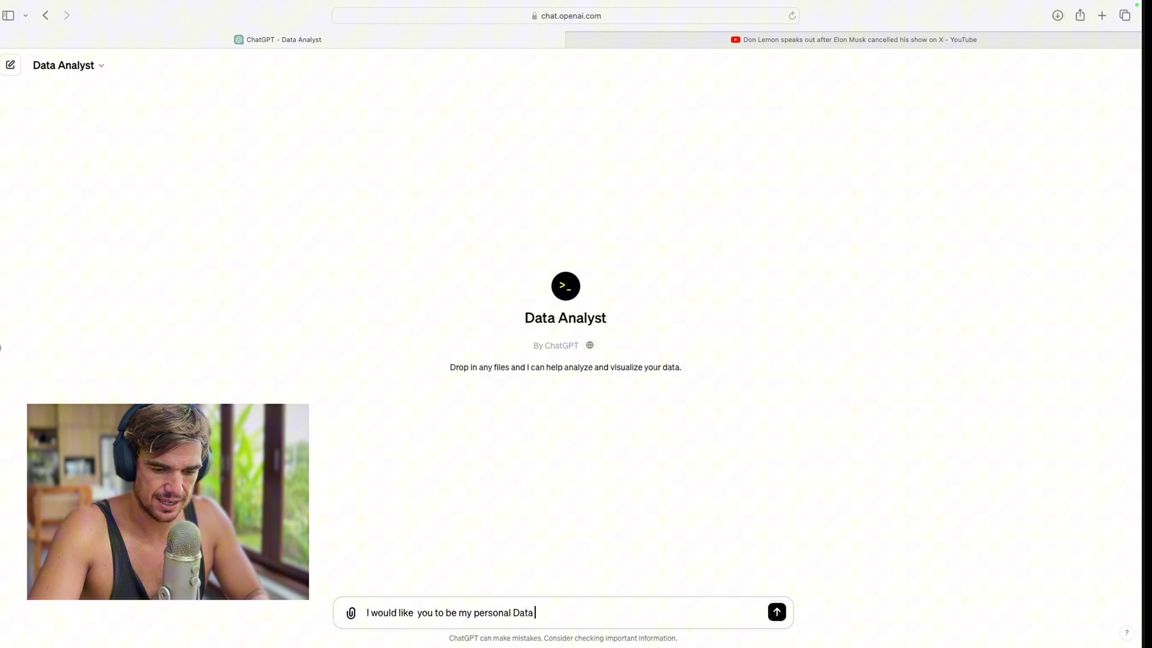
type(" alayst and")
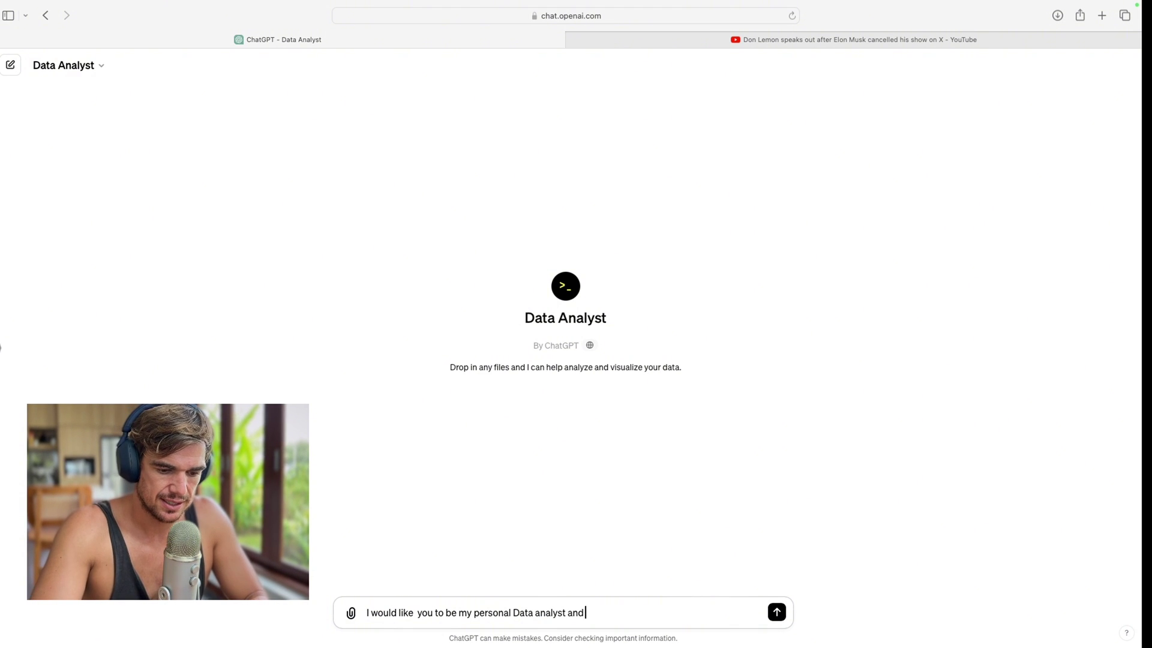
type(" help find i")
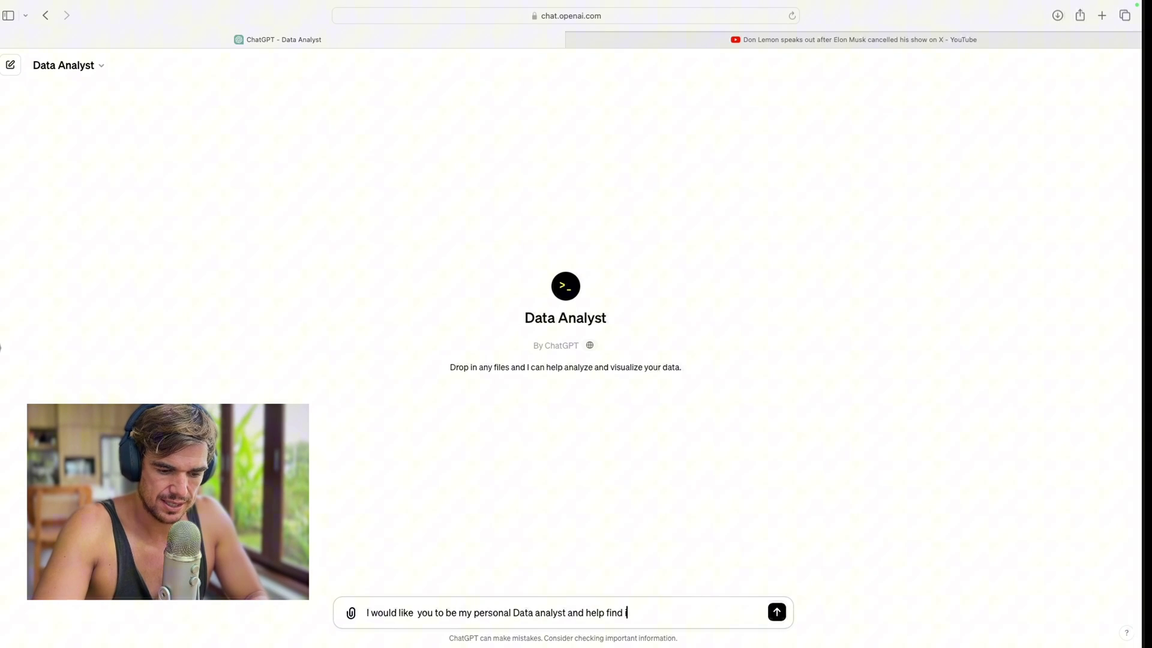
type("nsight fr")
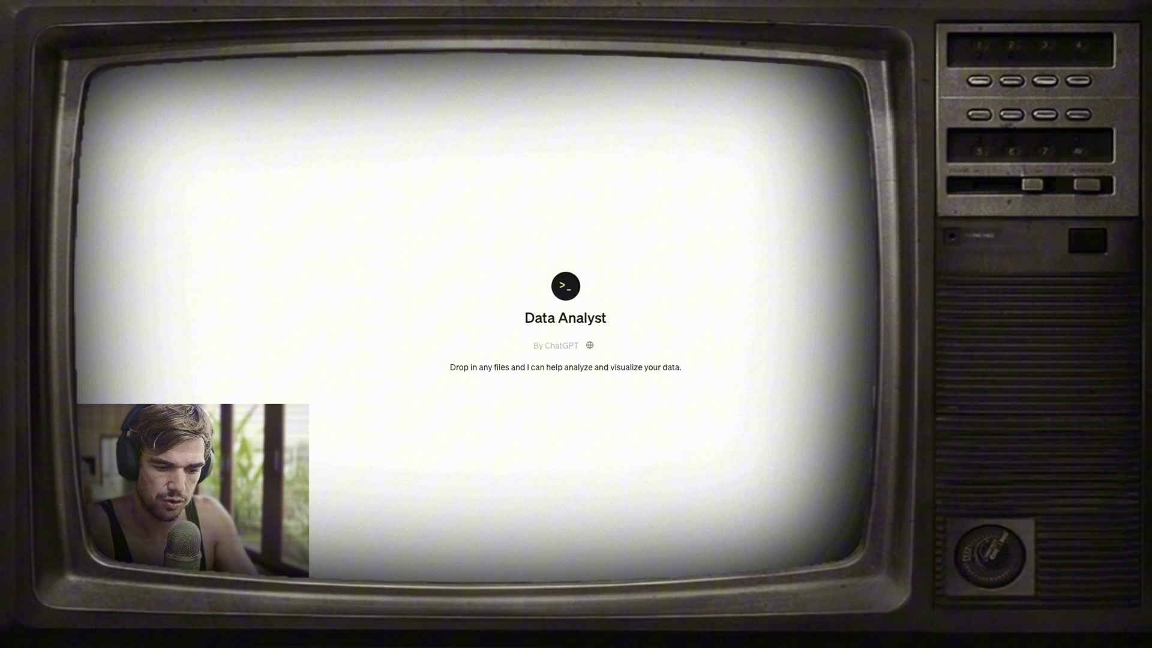
type("will")
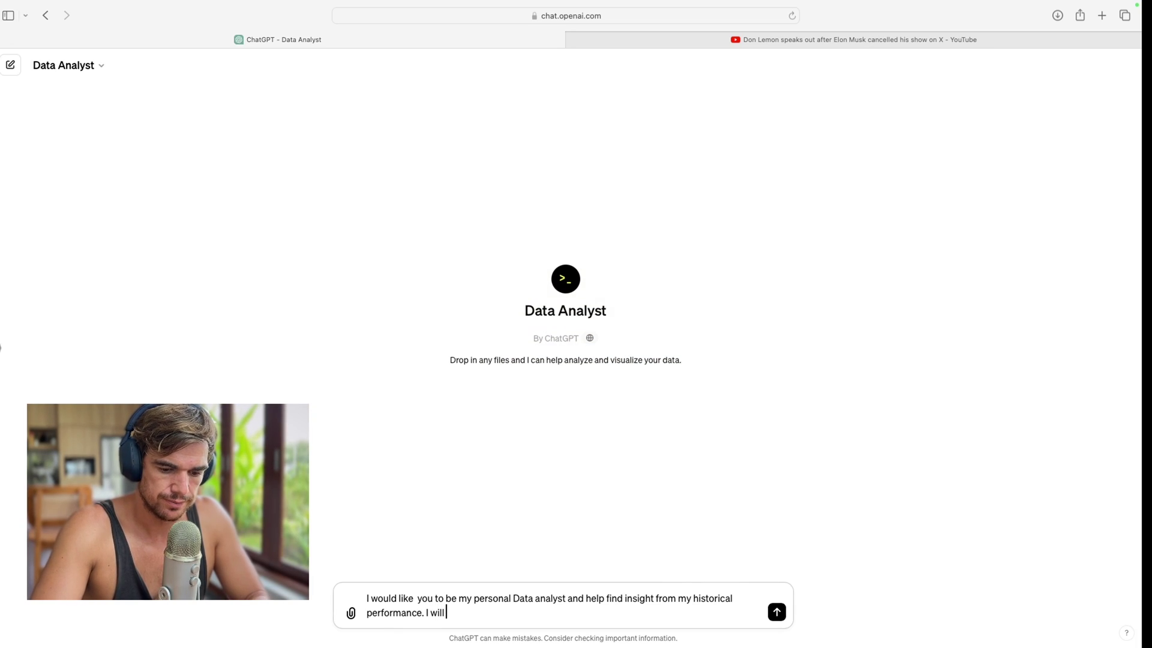
type(" provide you with ac")
key("BackSpace")
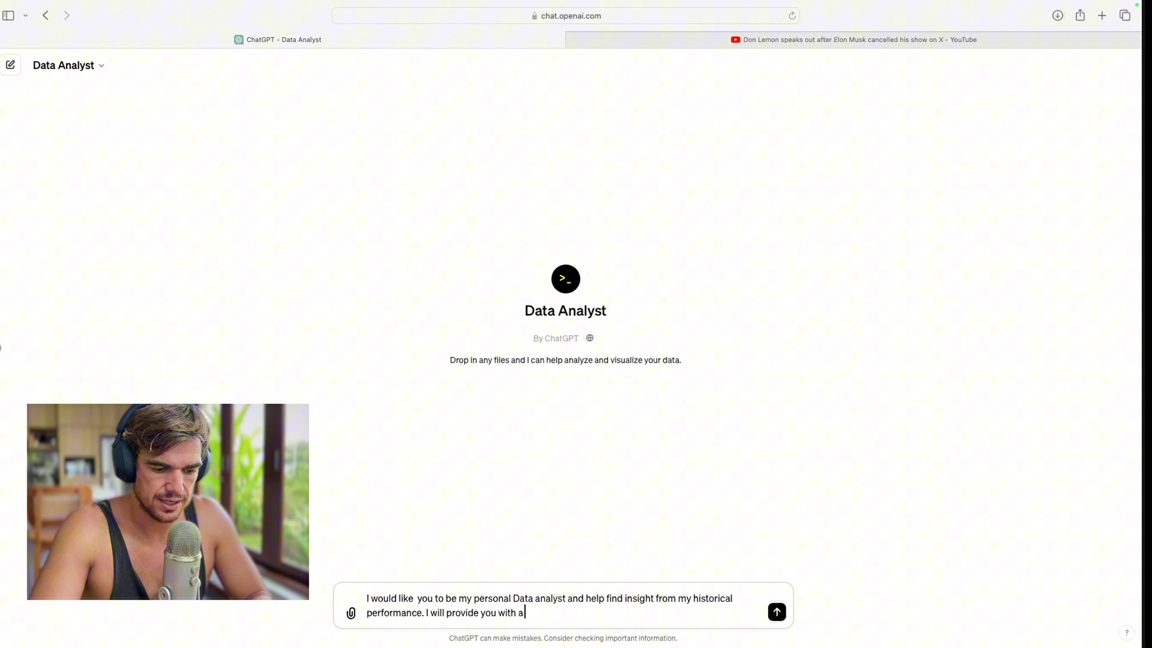
type("CSV ex")
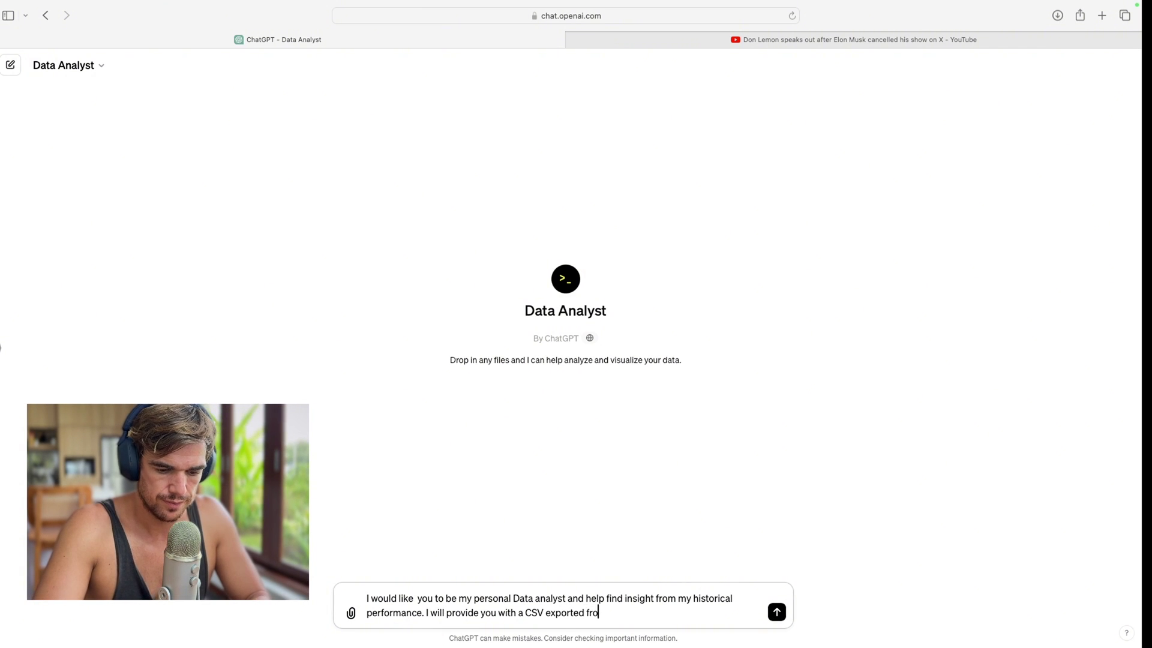
type("ported from MT5. I would like you to prep the")
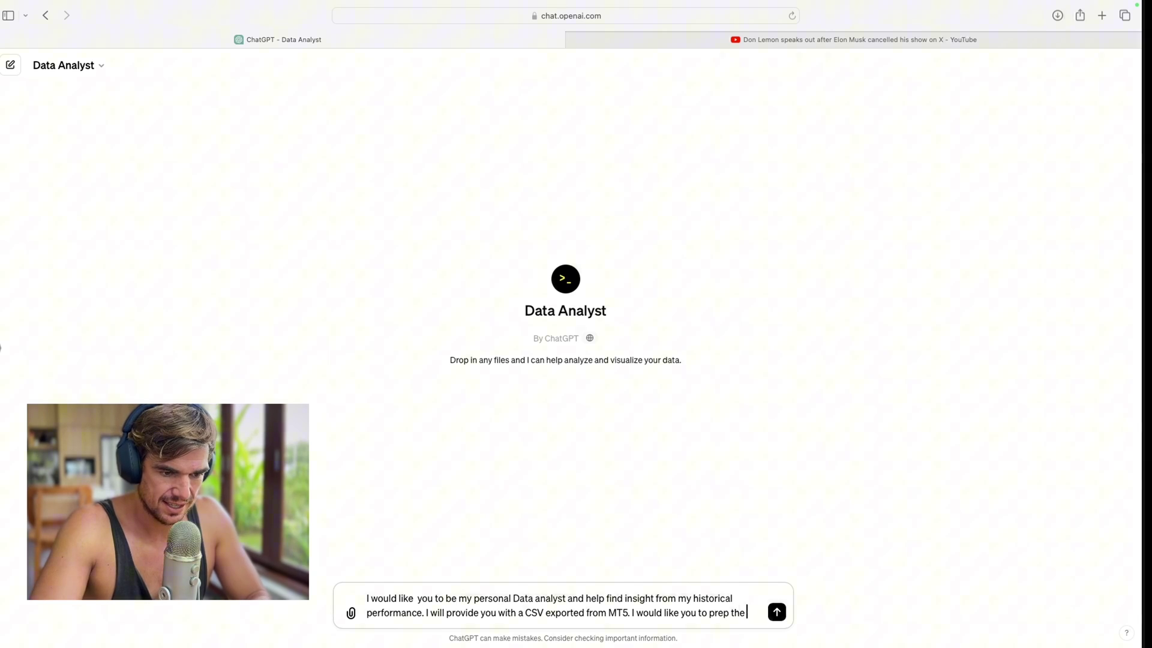
type(" I can as")
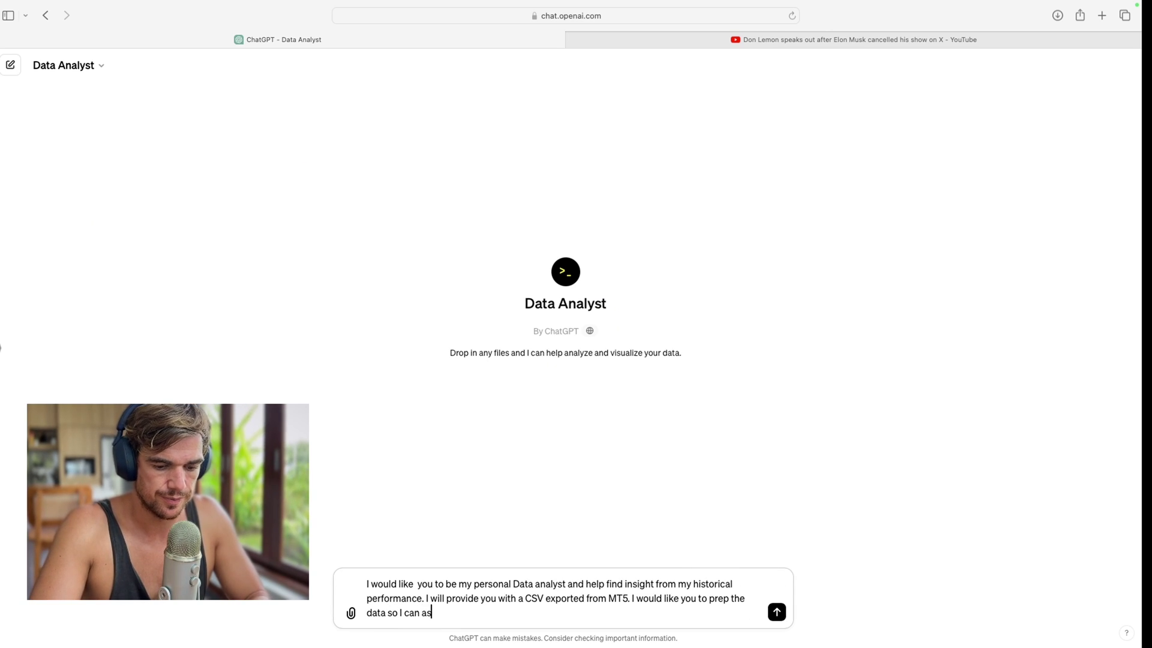
type("k you questions abou")
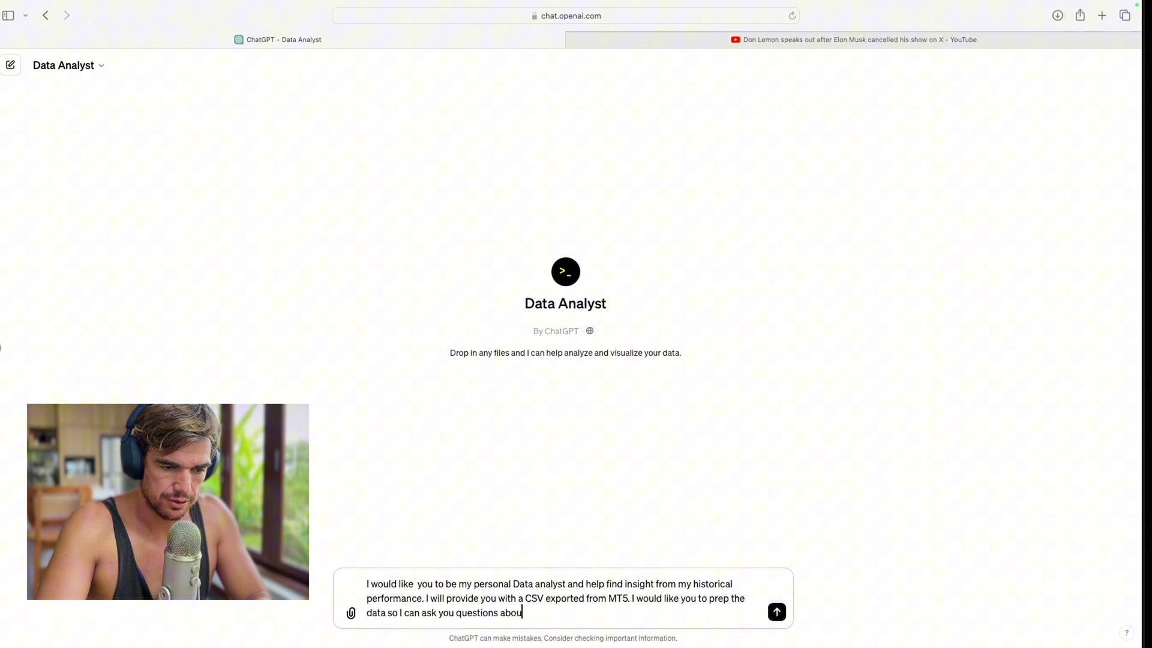
type("t my performance ")
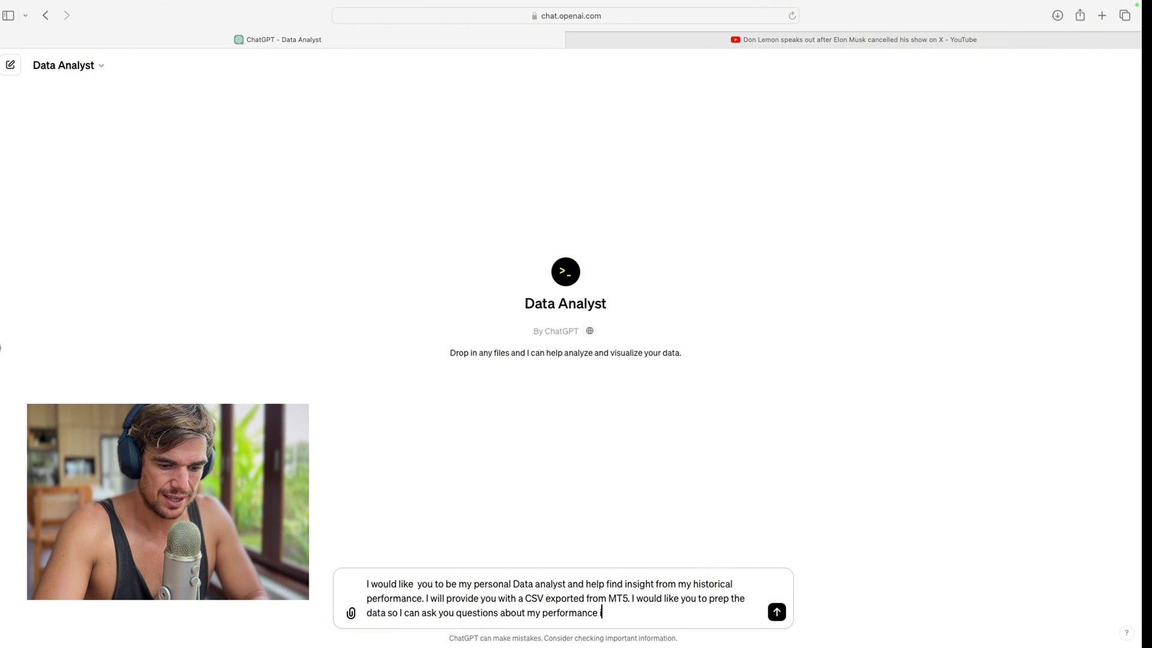
type("in relation totime of the day,")
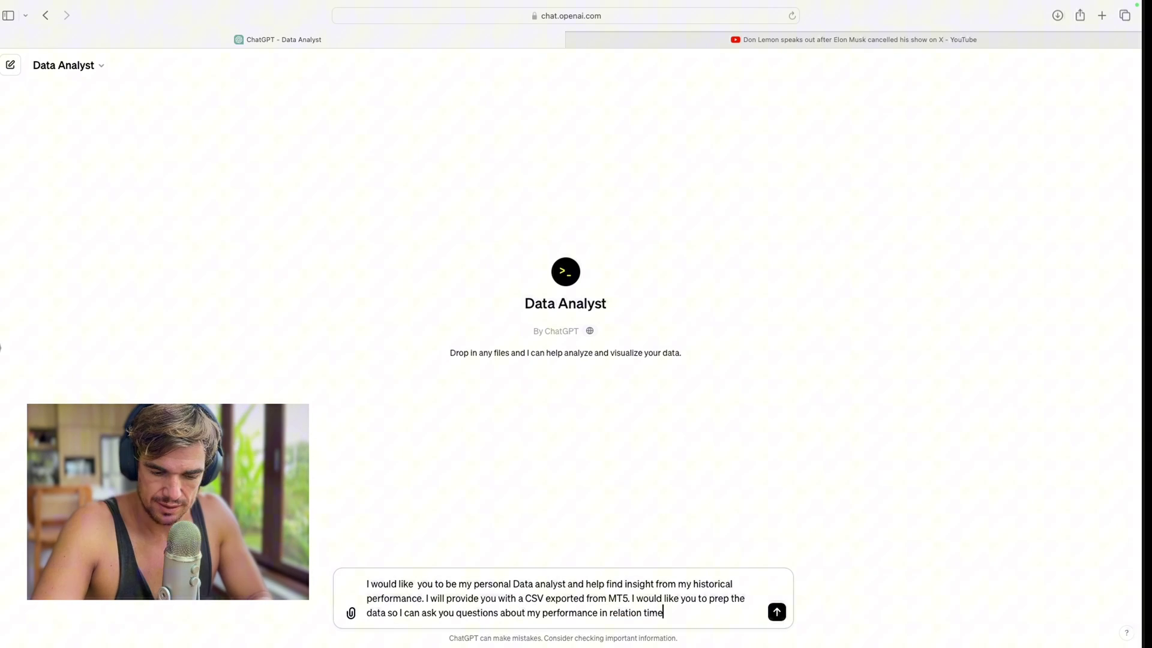
type(" day of")
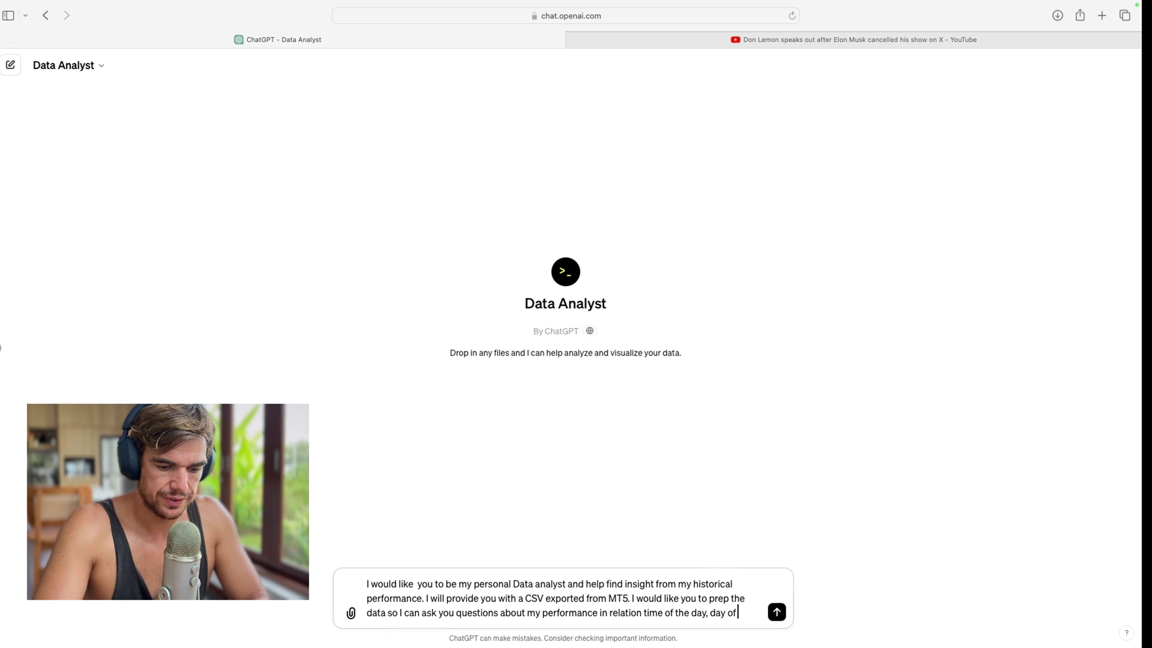
type(" the month and")
type(" profit")
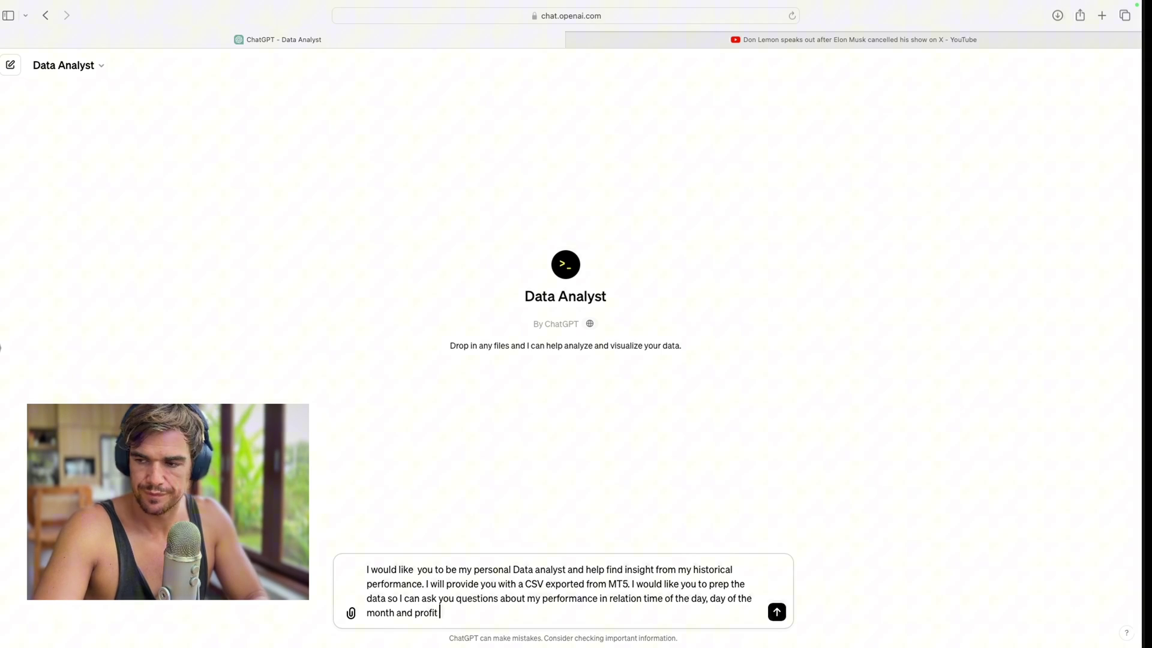
key("Return")
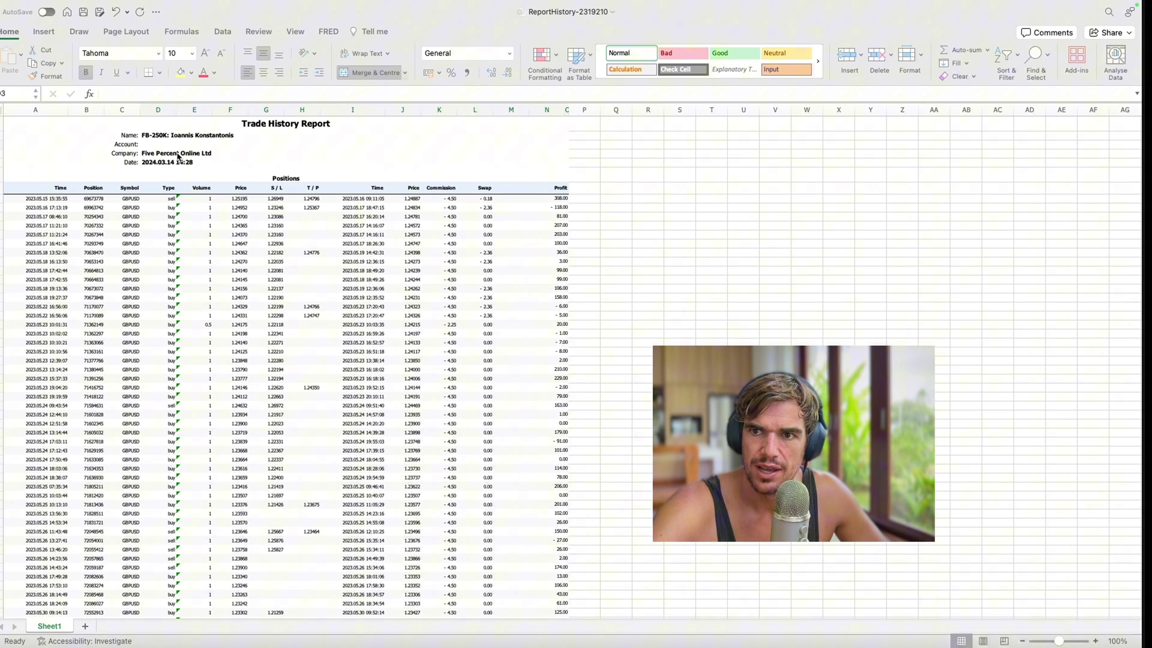
- Delete the report's title block rows 1–6 above the trade table
left_click_drag(2, 123, 1, 178)
right_click(1, 178)
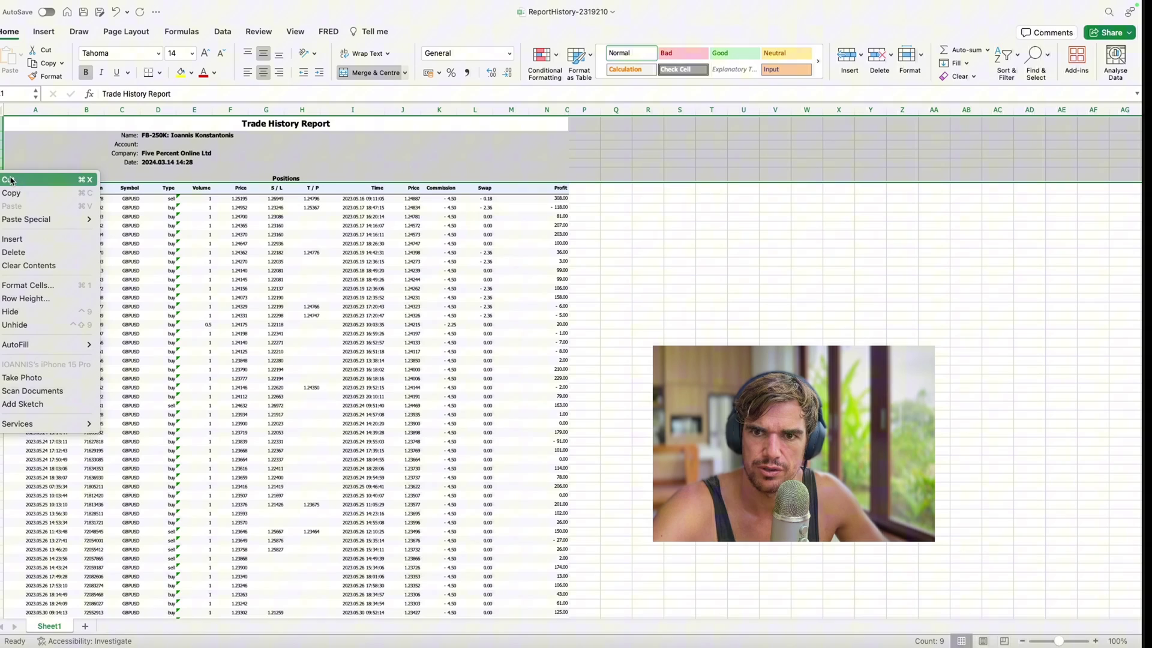
left_click(19, 254)
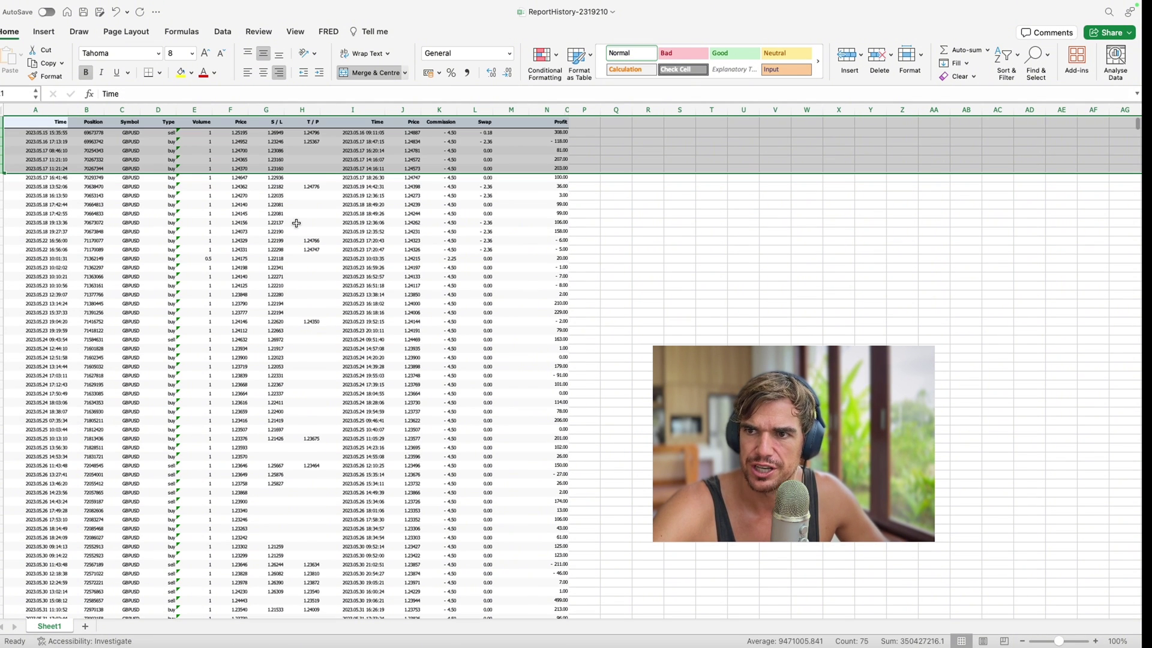
scroll(359, 263, "down", 20)
left_click(359, 262)
scroll(348, 267, "up", 20)
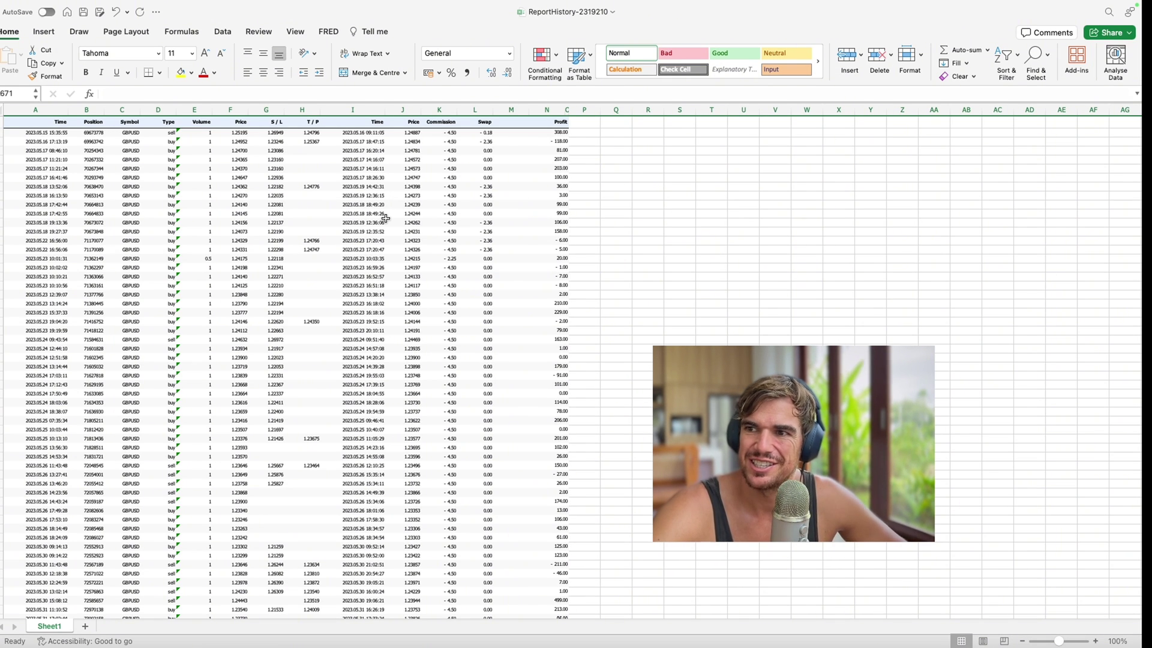
- Delete the Commission and Swap columns so the Time header sits in A1
left_click(512, 170)
left_click_drag(445, 111, 461, 111)
right_click(468, 112)
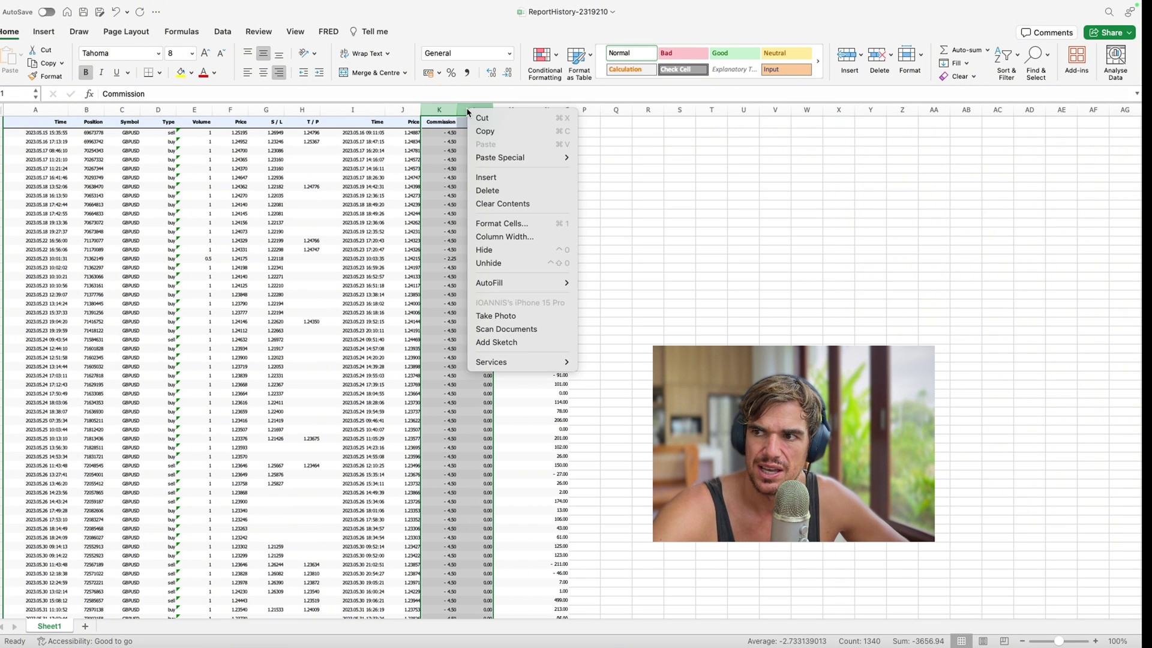
left_click(496, 191)
left_click(542, 186)
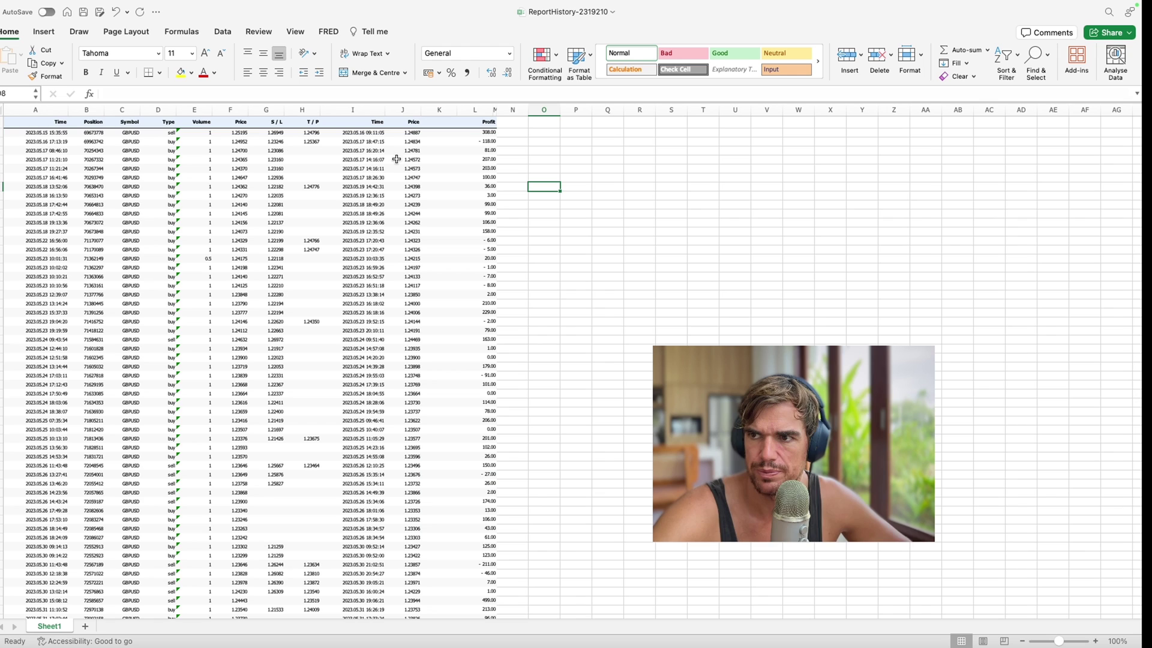
left_click(40, 127)
left_click(41, 135)
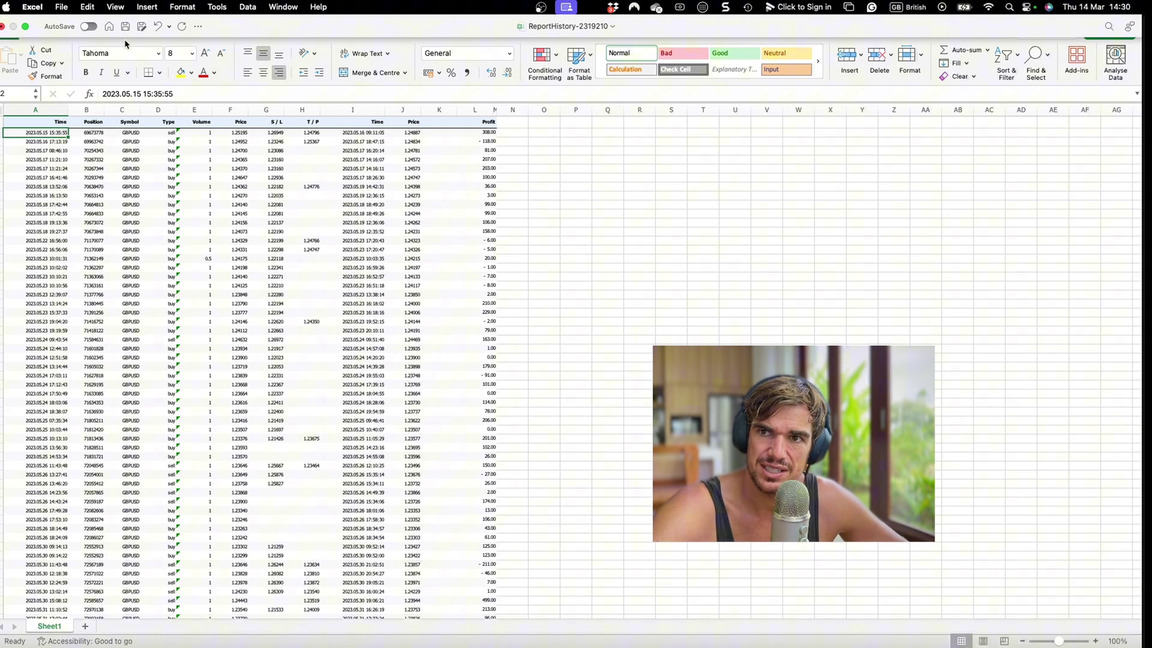
- Save the cleaned workbook and send ReportHistory-2319210.xlsx to Data Analyst
left_click(125, 28)
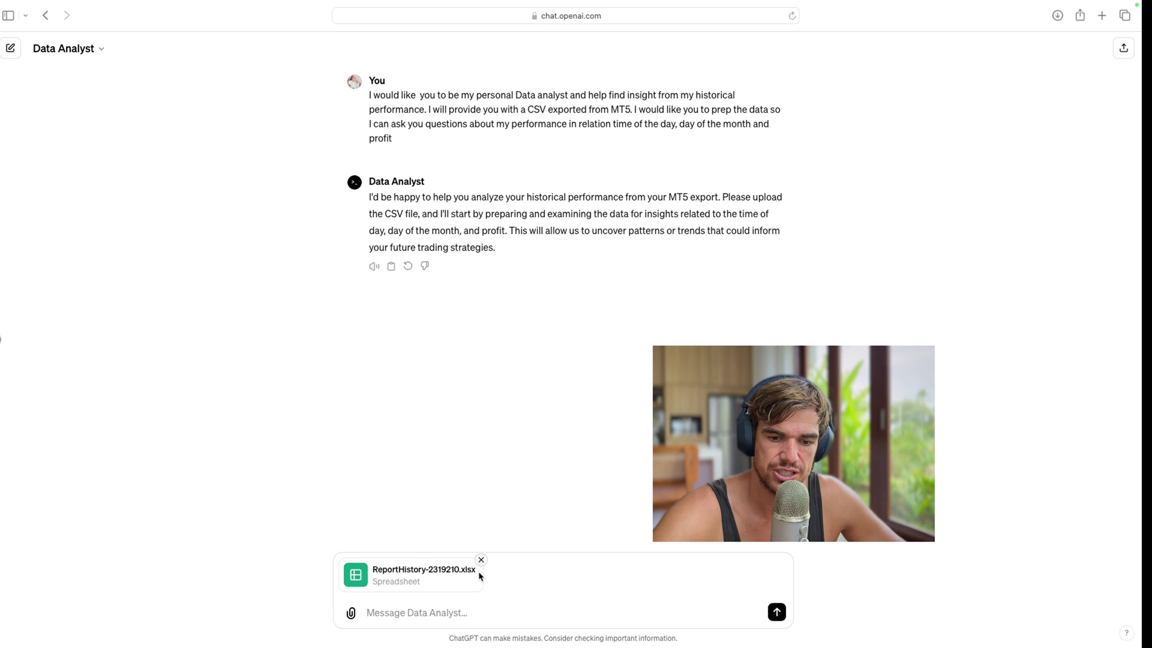
left_click(778, 613)
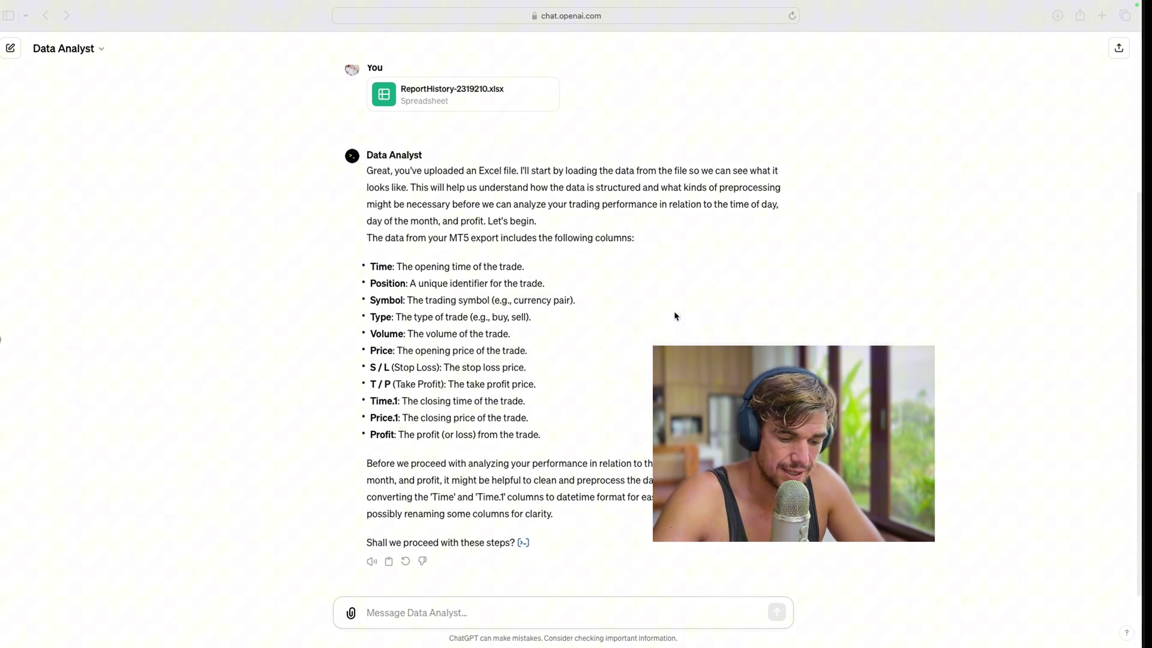
- Reply 'PLEASE go ahead' to approve the datetime conversion and column renaming
left_click(667, 605)
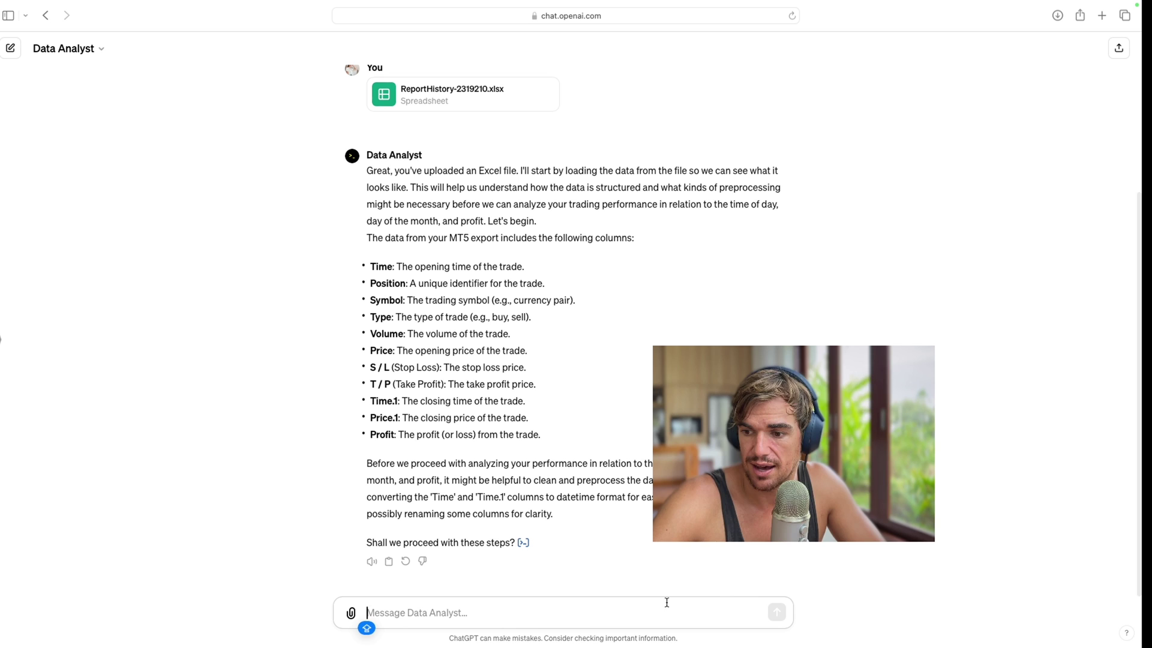
type("PLEASE")
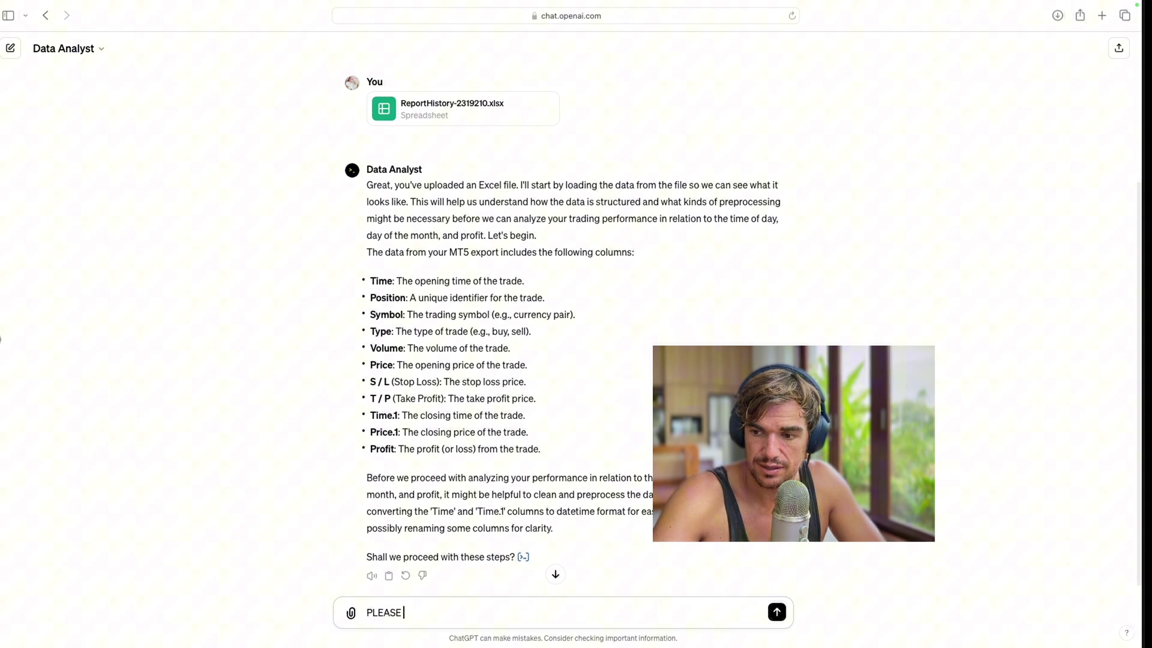
type(" go ahead")
key("Return")
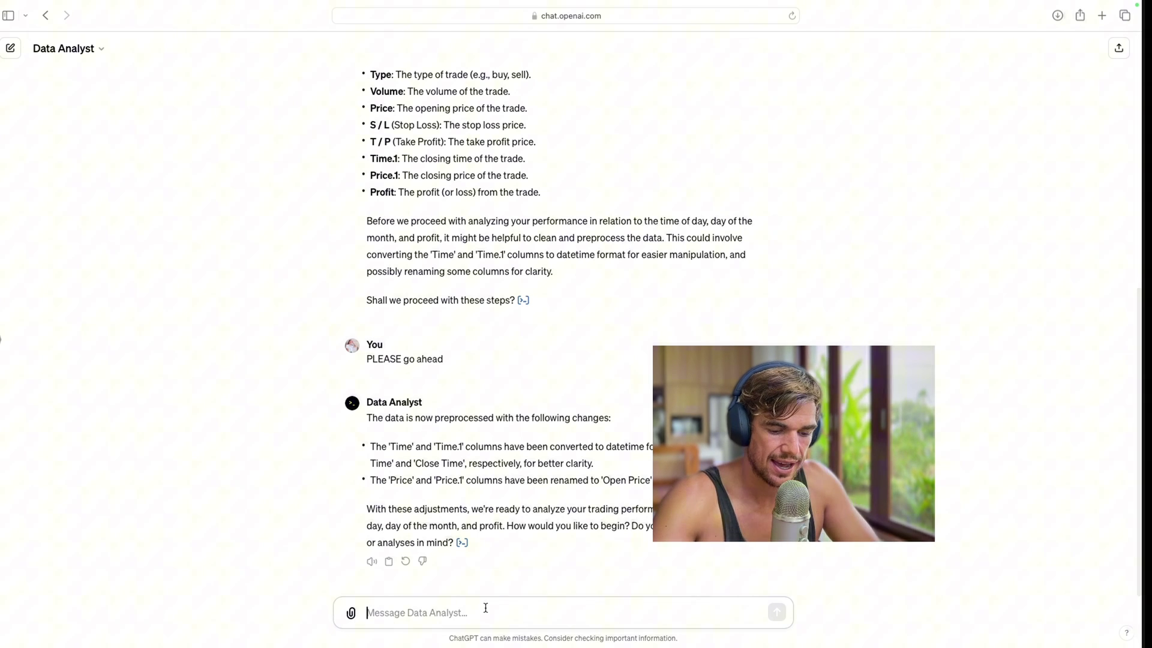
- Draft a question on how long best trades are held and which weekday they occur, in graphical format
type("How loa")
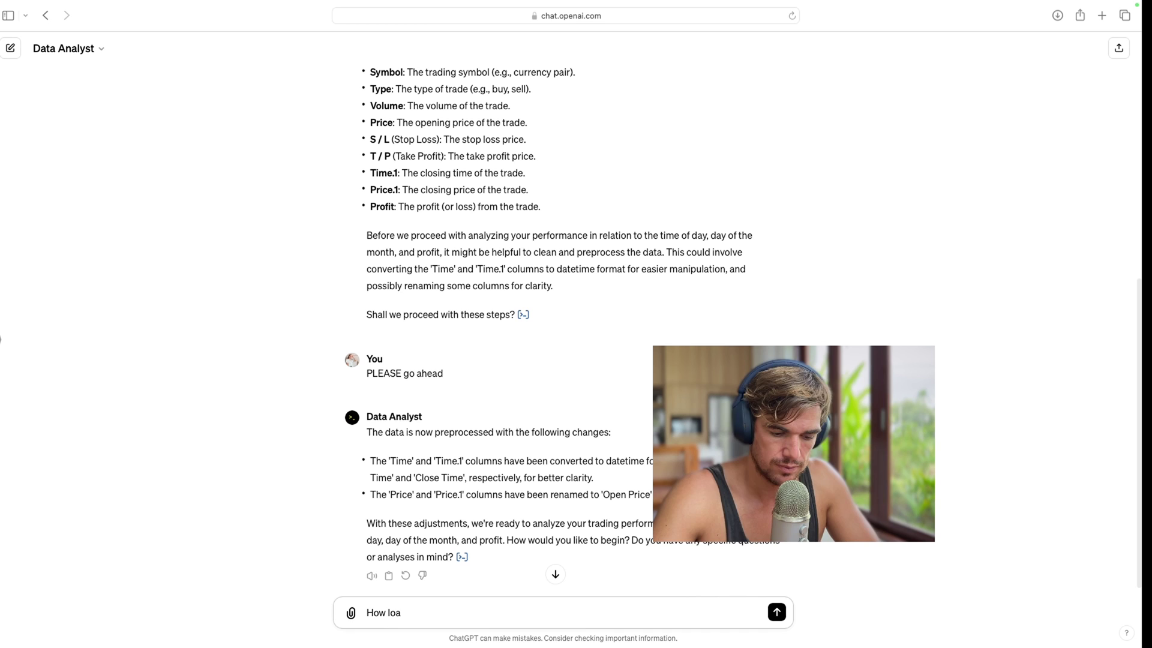
key("BackSpace")
type("ng do I ")
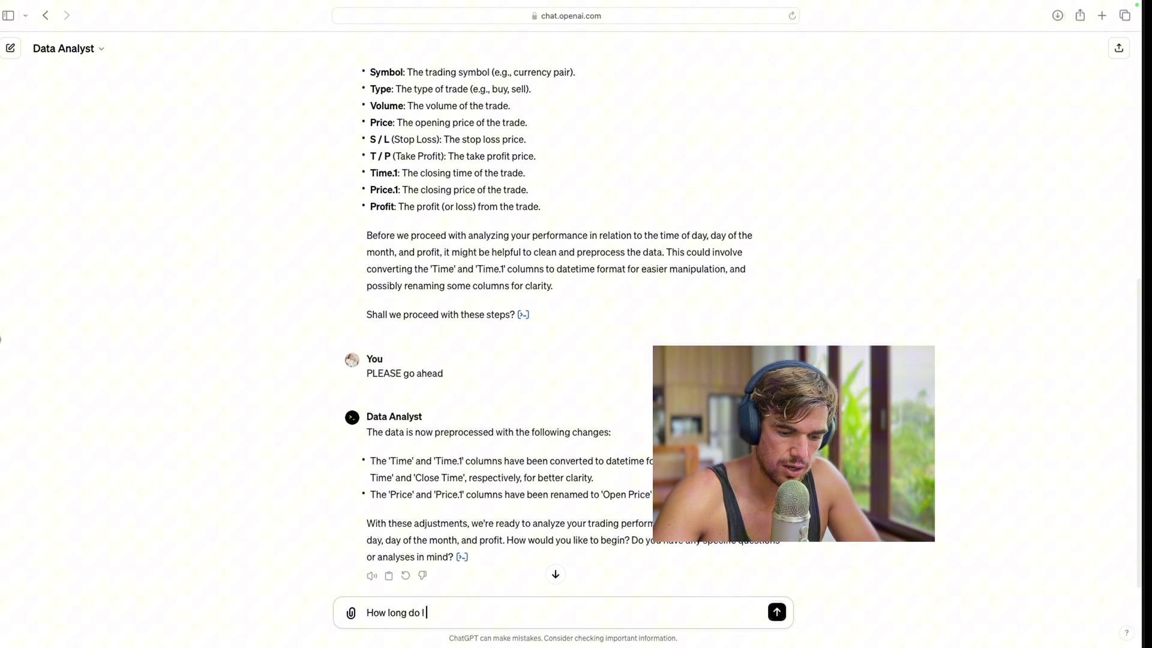
type("hold my be")
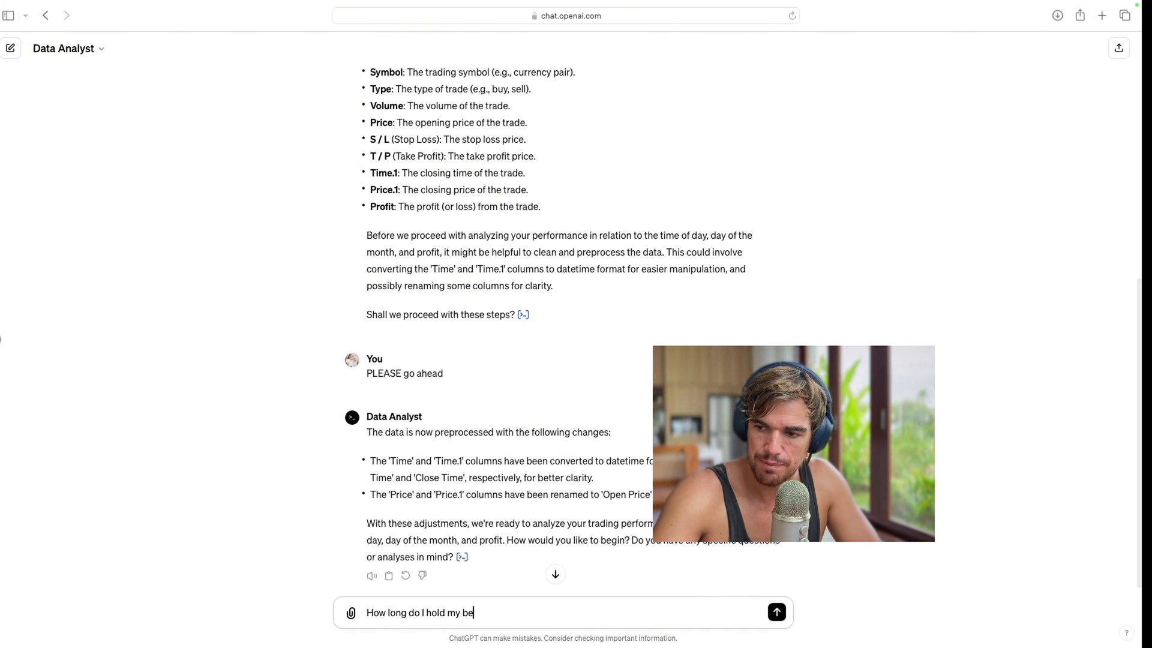
type("st tra")
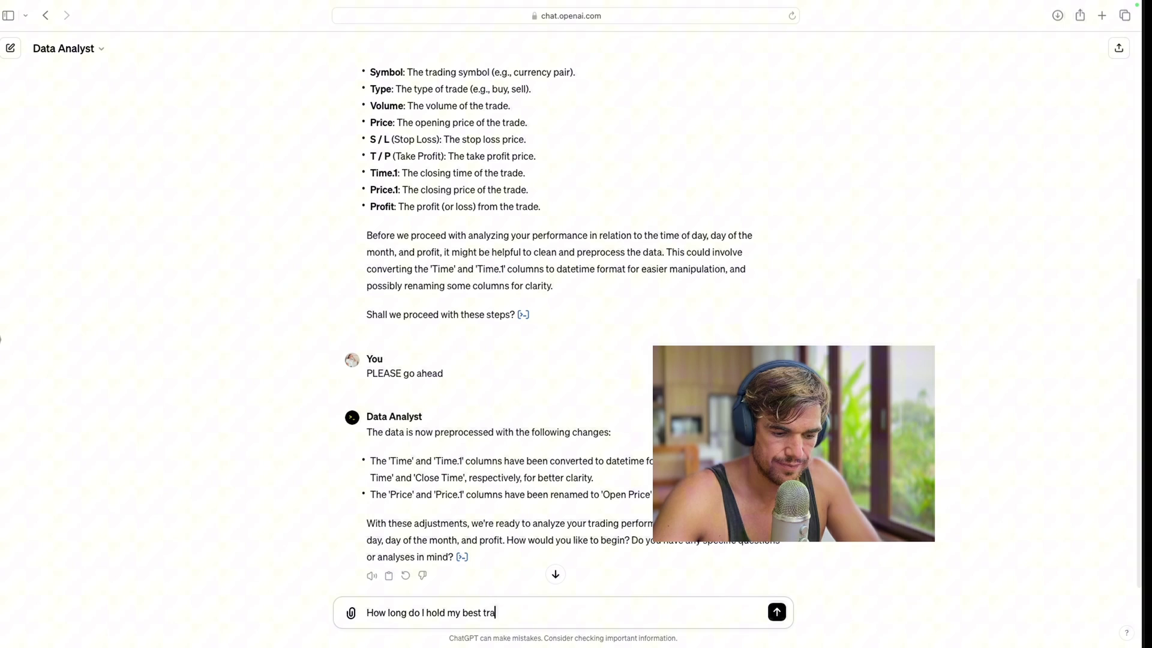
type("des and what day to")
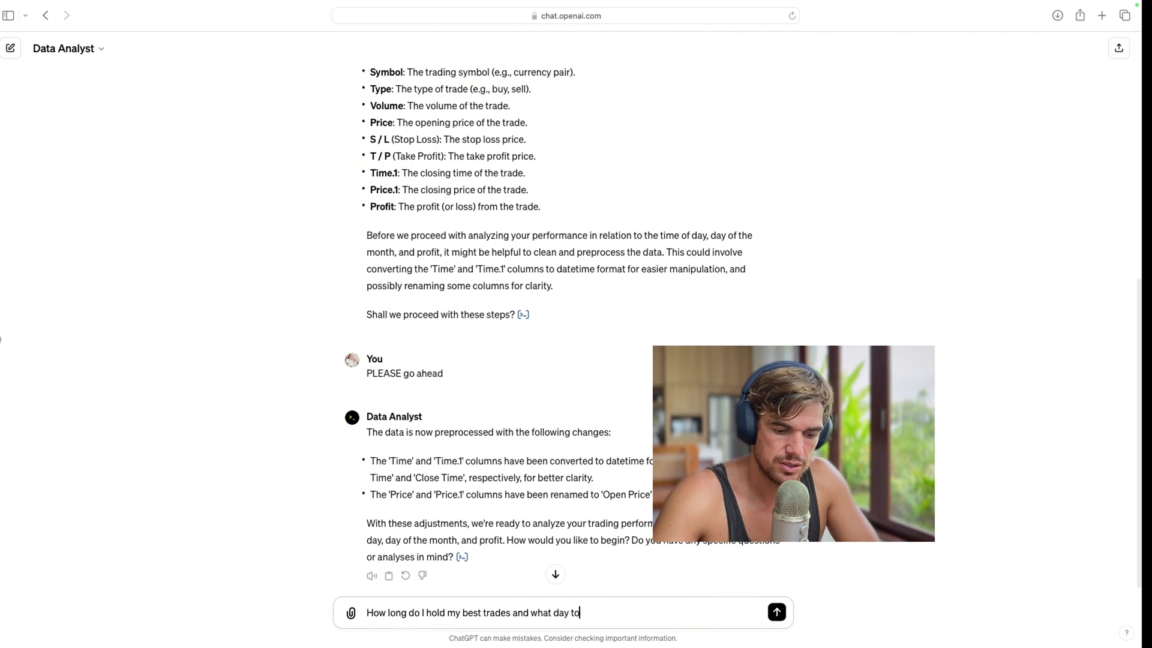
key("BackSpace")
type("do the")
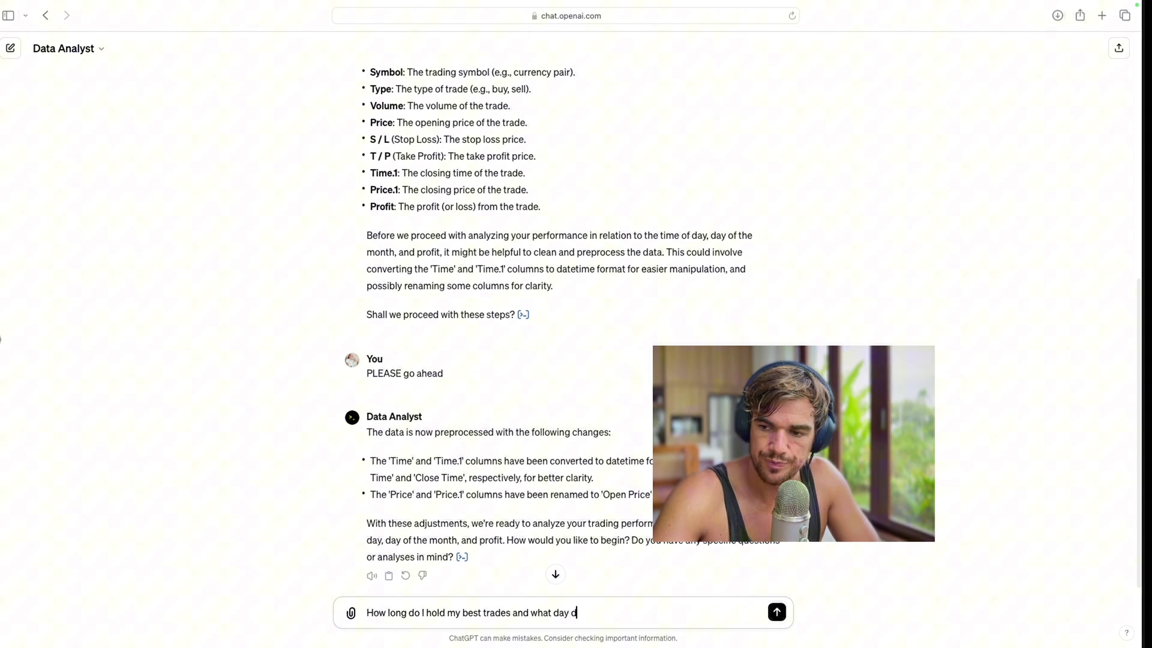
type("se t")
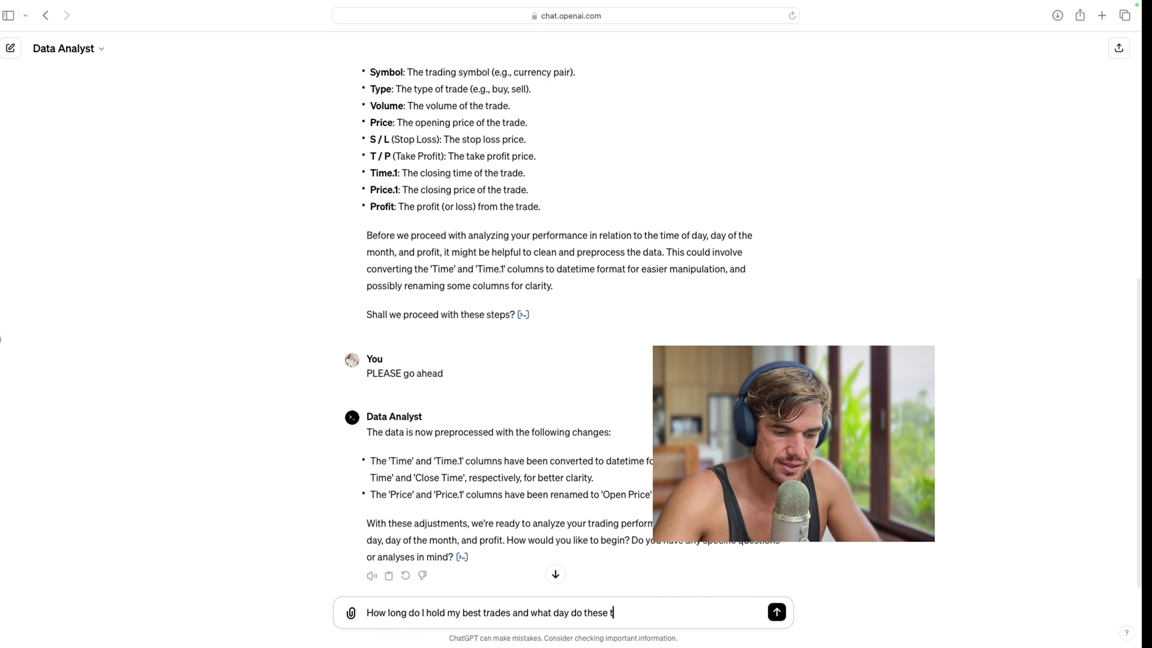
type("rades occur. I wou")
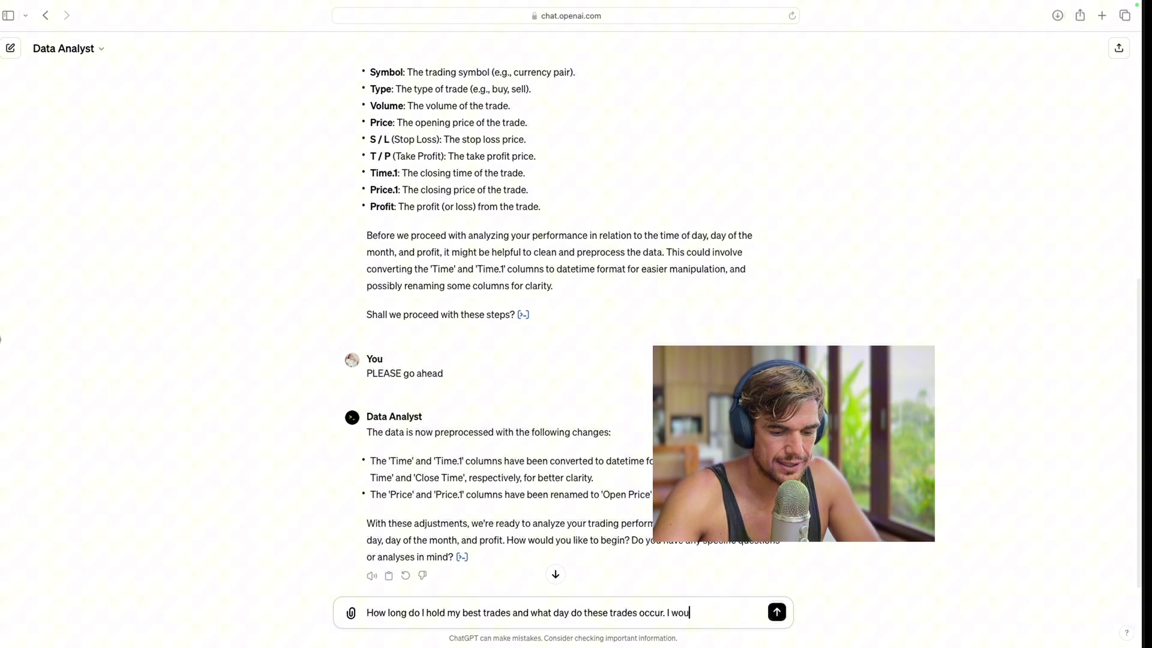
type("ld like a report of")
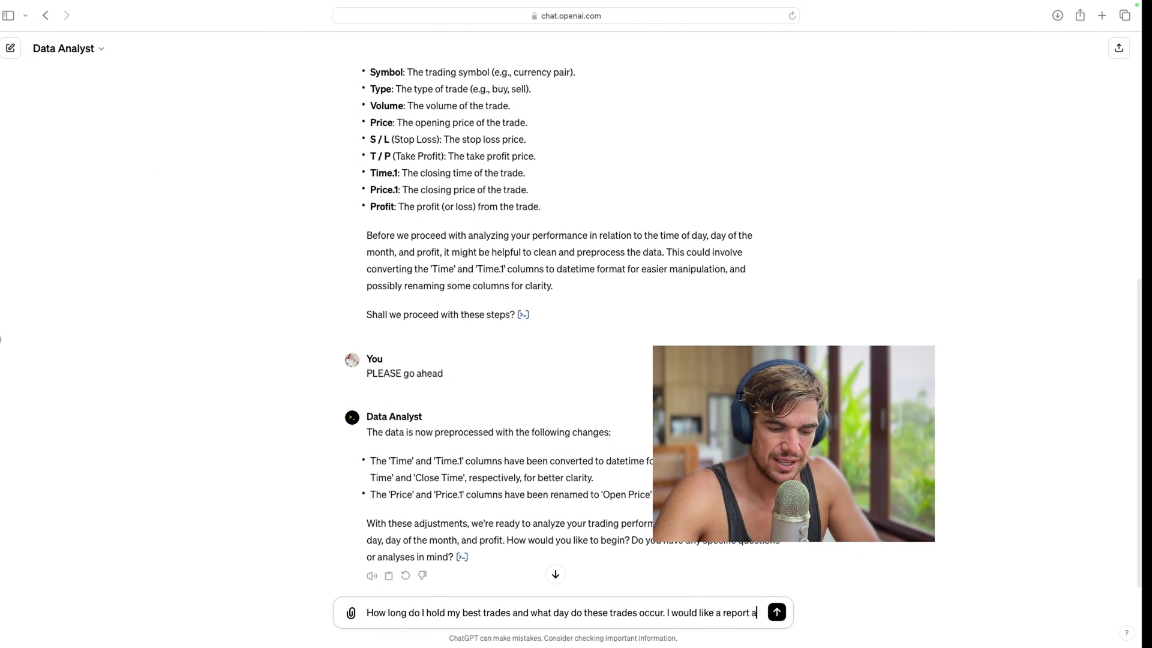
key("BackSpace")
key("BackSpace")
key("BackSpace")
type("in a graph")
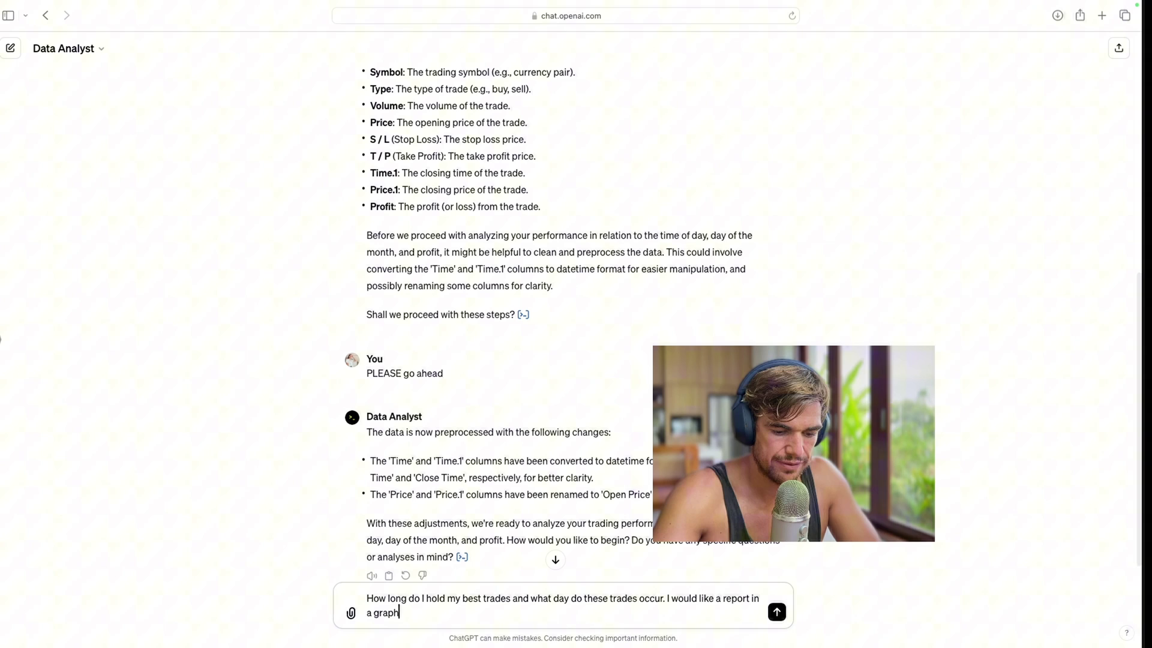
type("ical format")
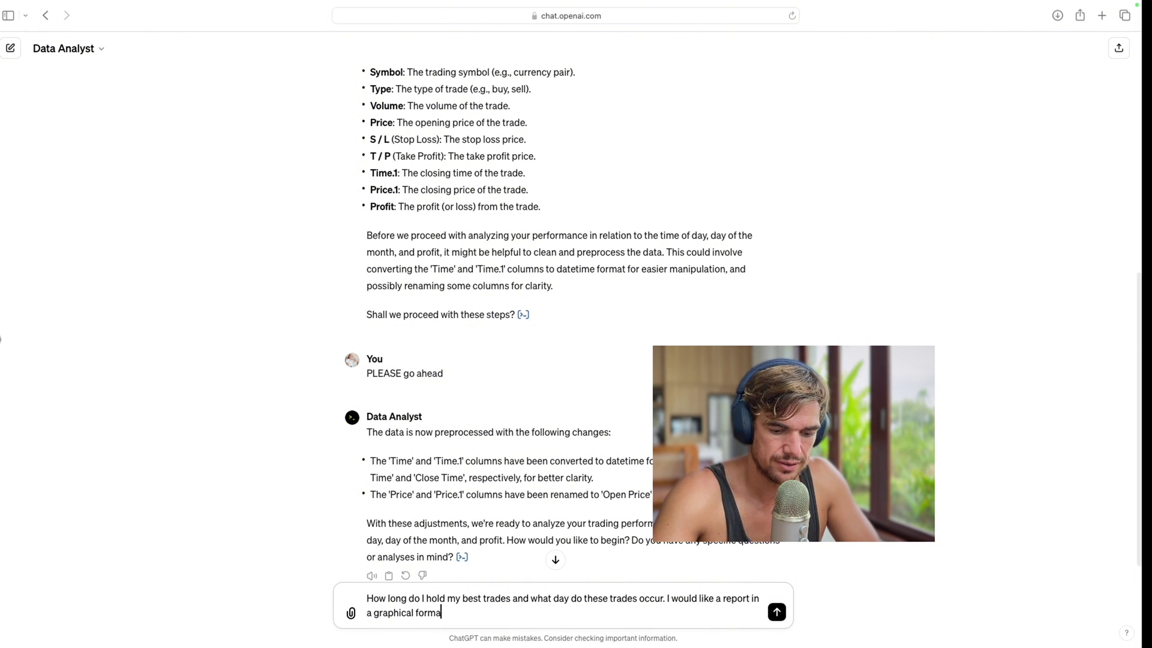
- Send the question to get a duration boxplot and best-trades count by weekday
key("Return")
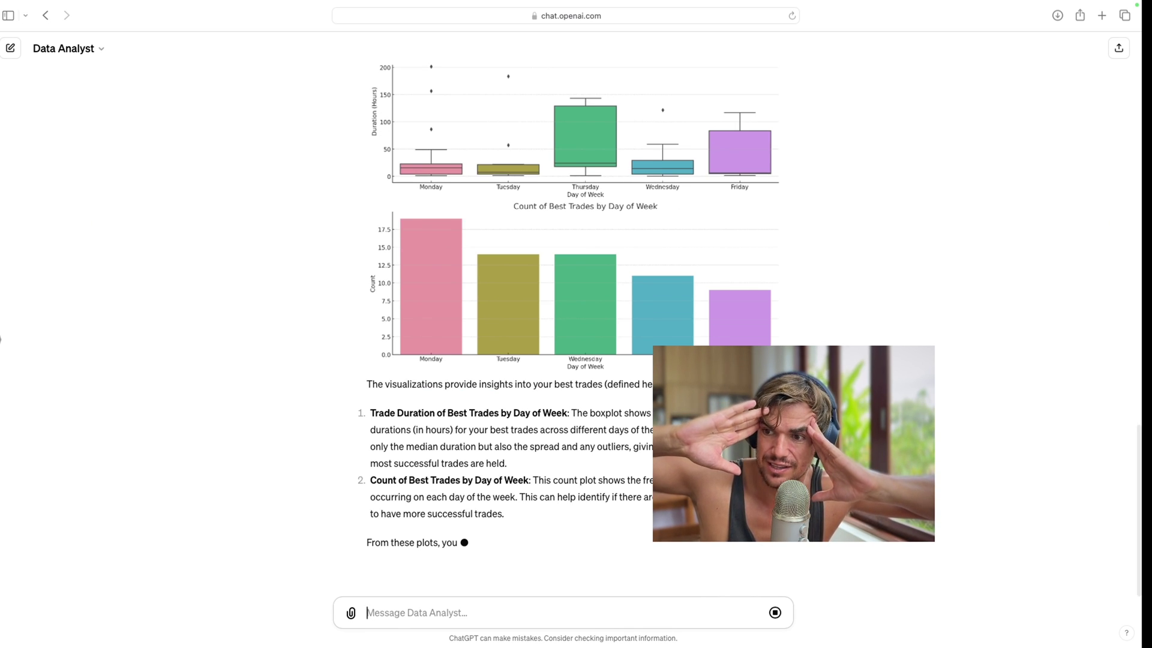
scroll(598, 418, "up", 3)
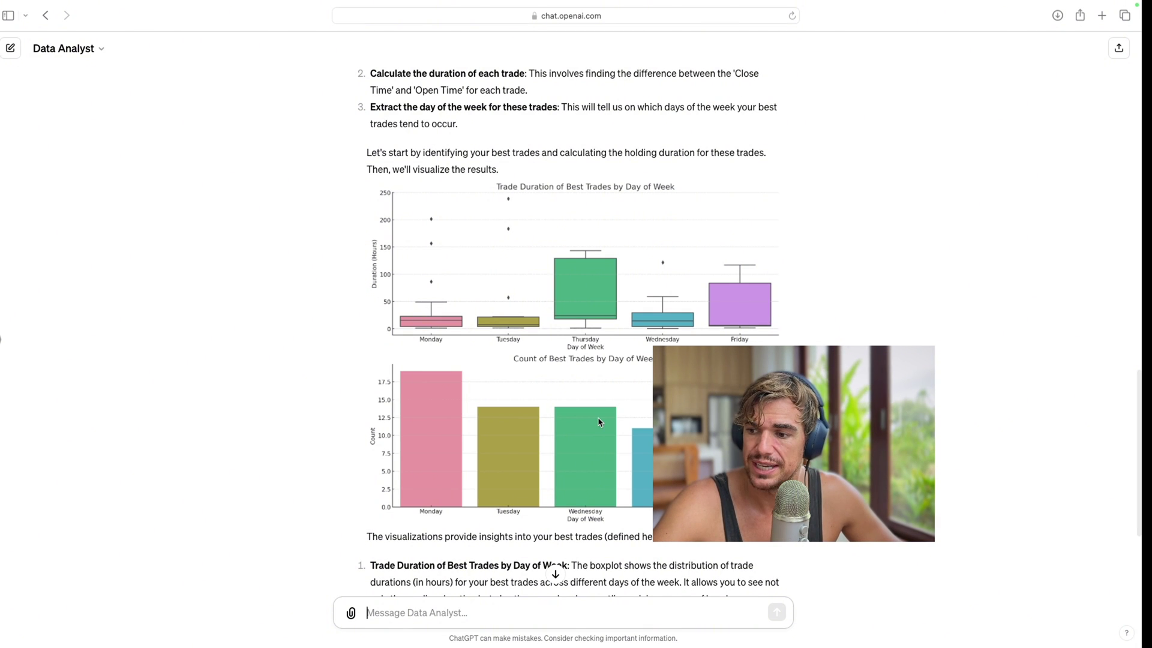
scroll(600, 422, "down", 4)
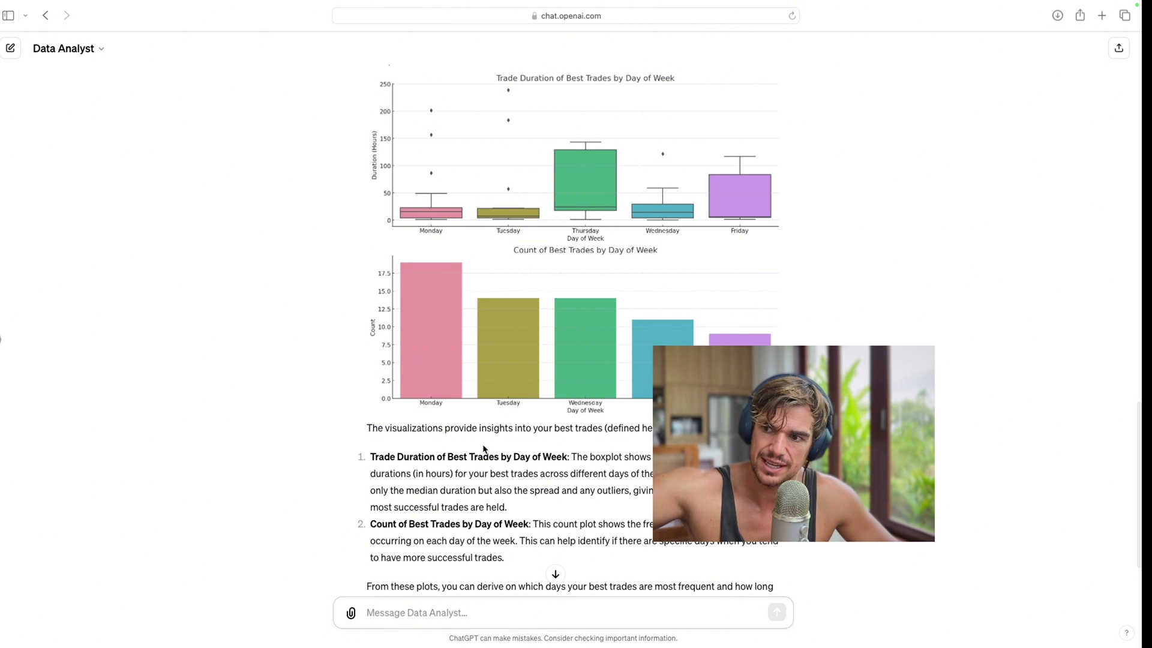
scroll(484, 449, "down", 4)
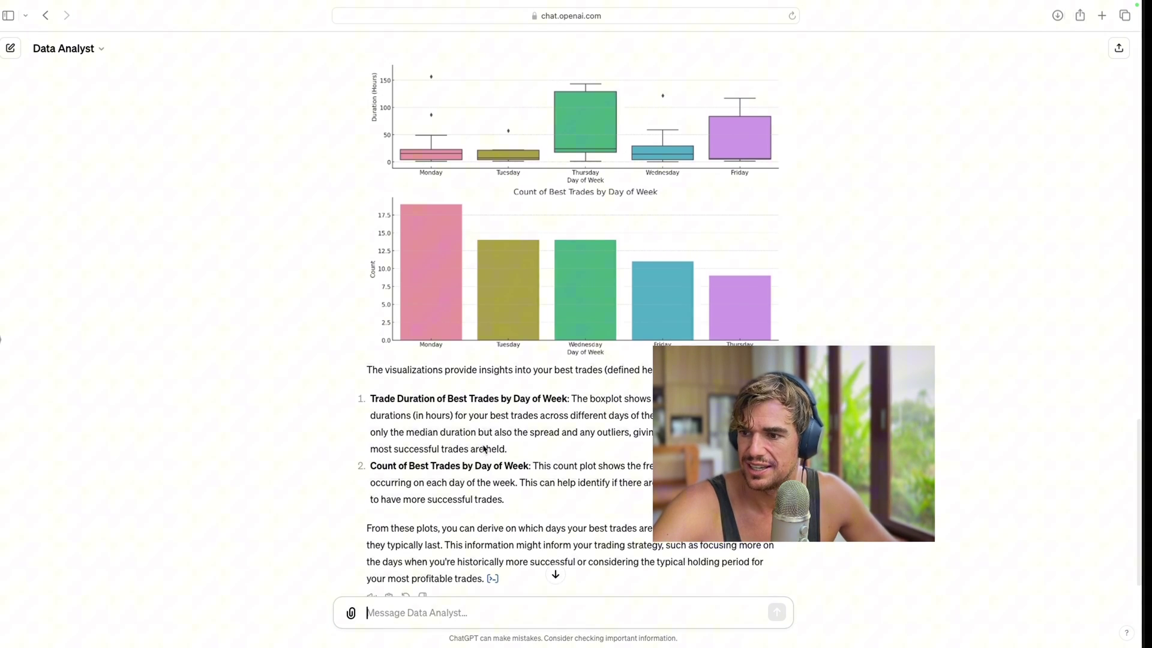
scroll(434, 422, "up", 2)
scroll(435, 423, "down", 1)
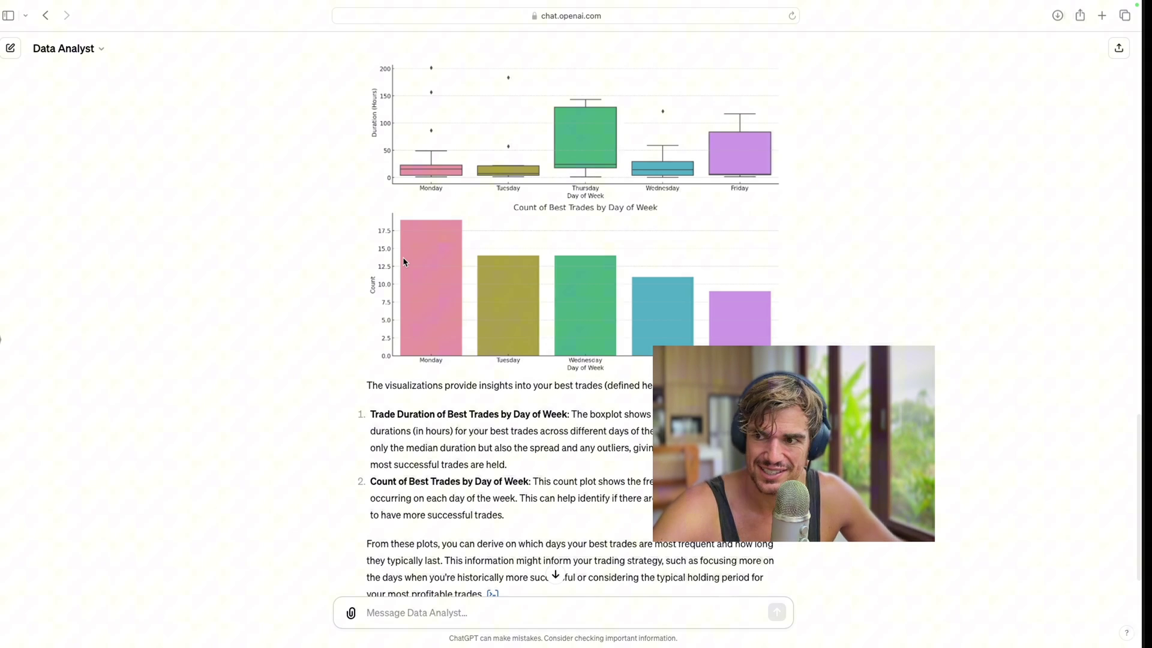
scroll(436, 304, "down", 2)
- Request bar labels on the chart, with the highest bar green and the rest grey
left_click(439, 602)
type("I")
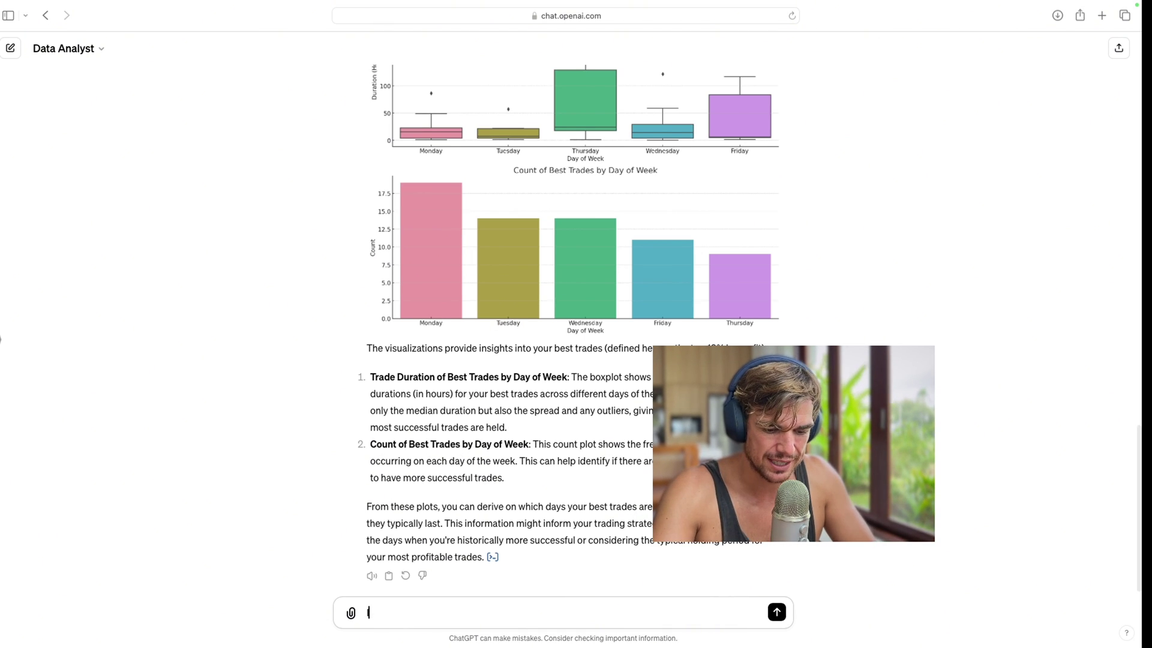
type(" would like to add la")
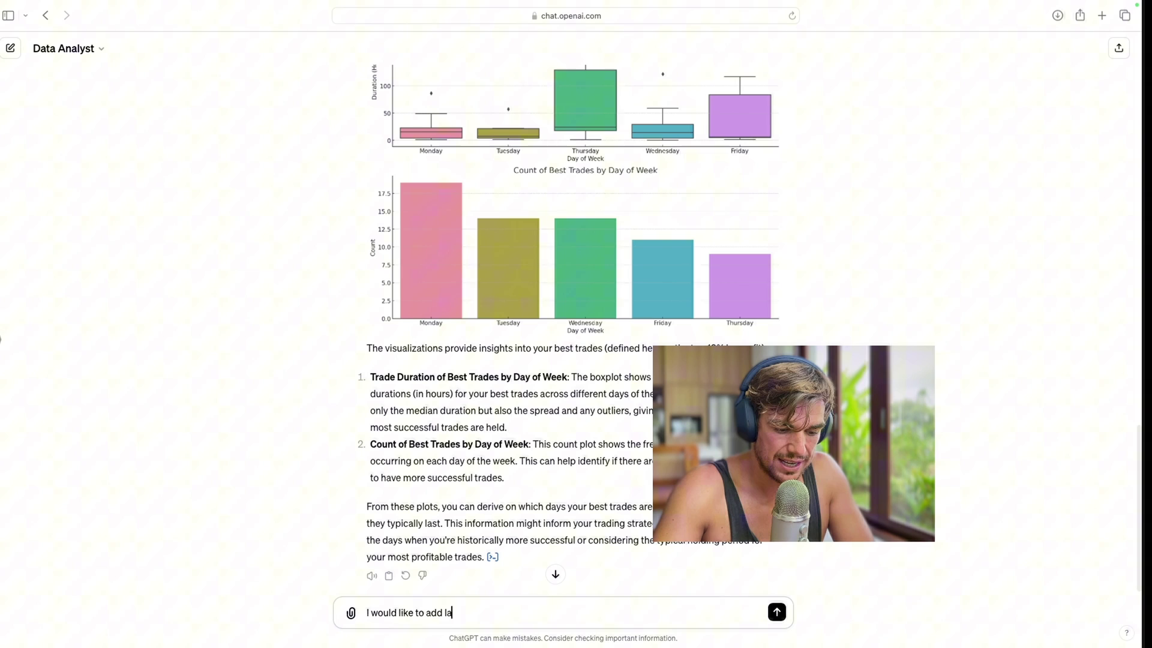
type("bels to ")
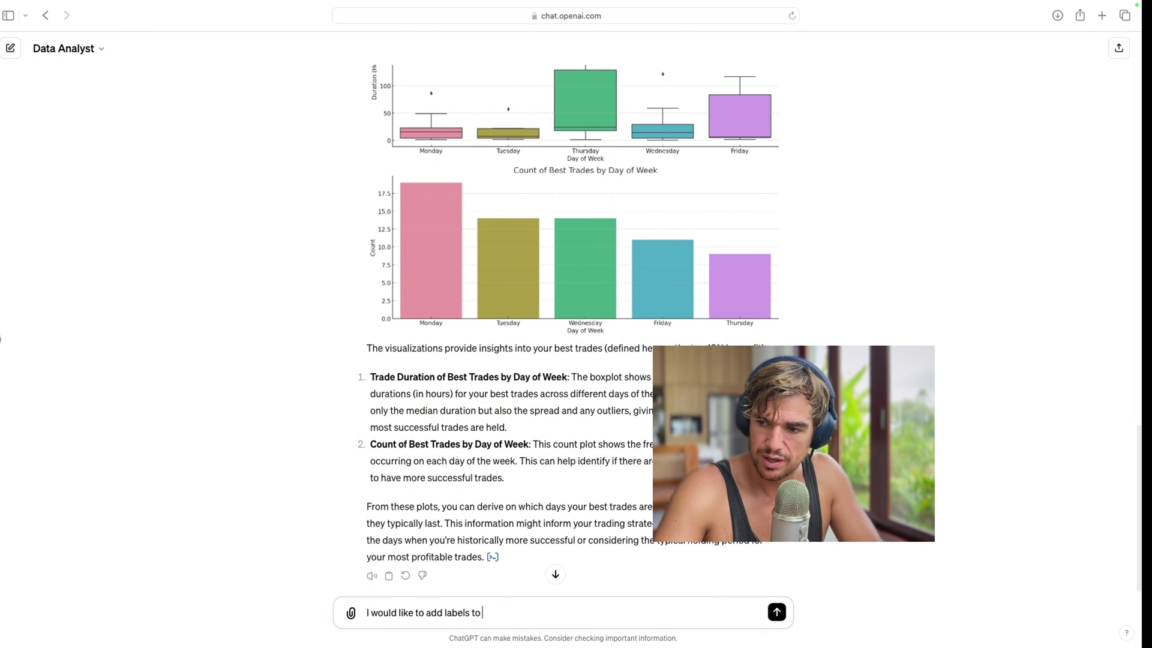
type("the cha")
key("BackSpace")
key("BackSpace")
key("BackSpace")
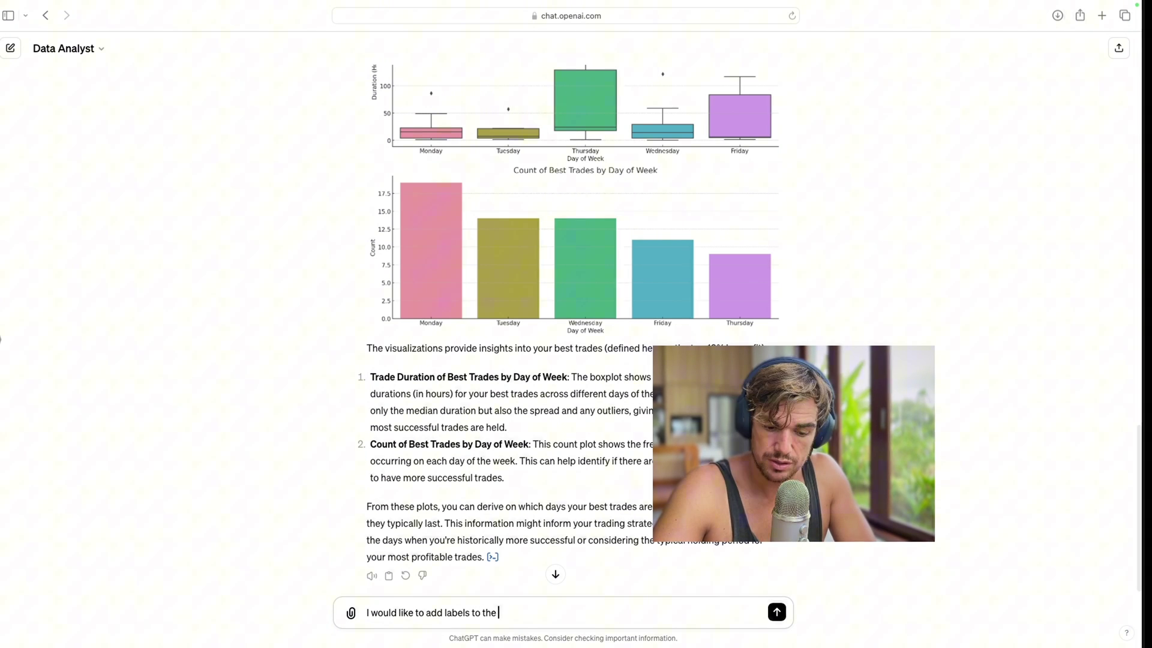
type("chart and ")
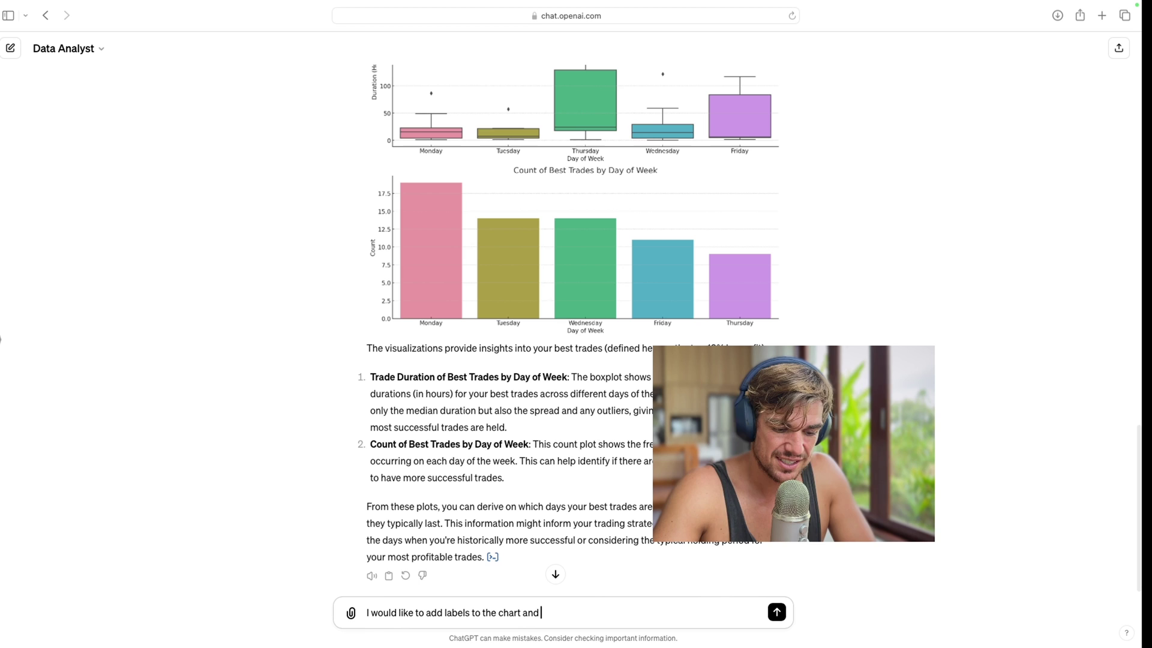
type("to have t")
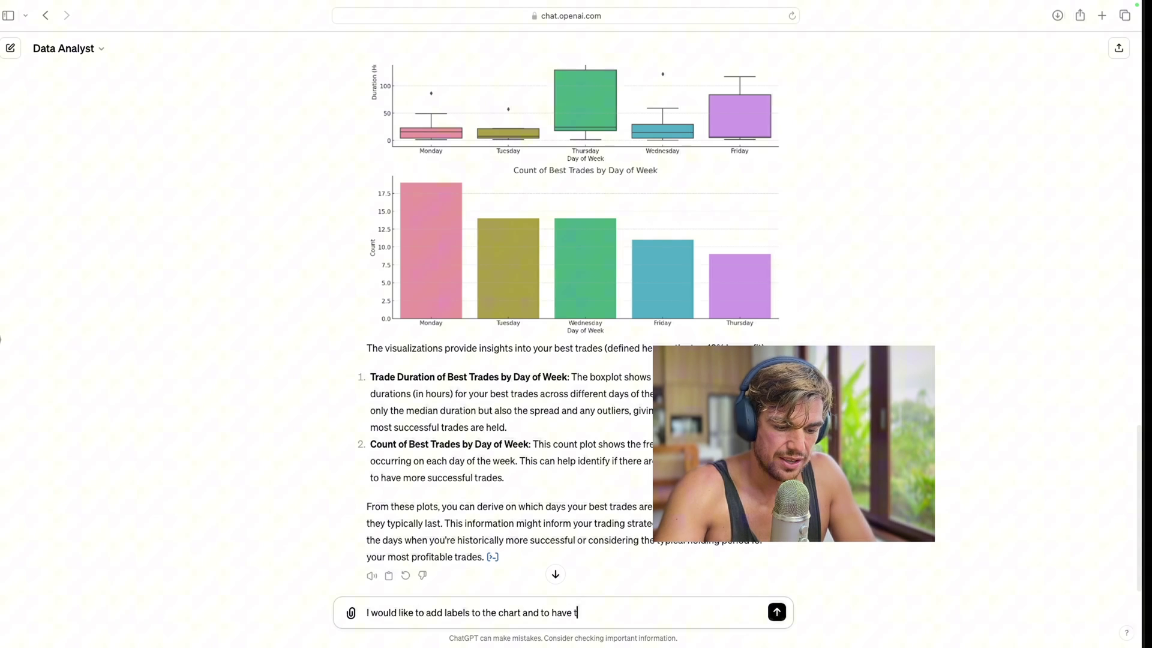
type("he highest ")
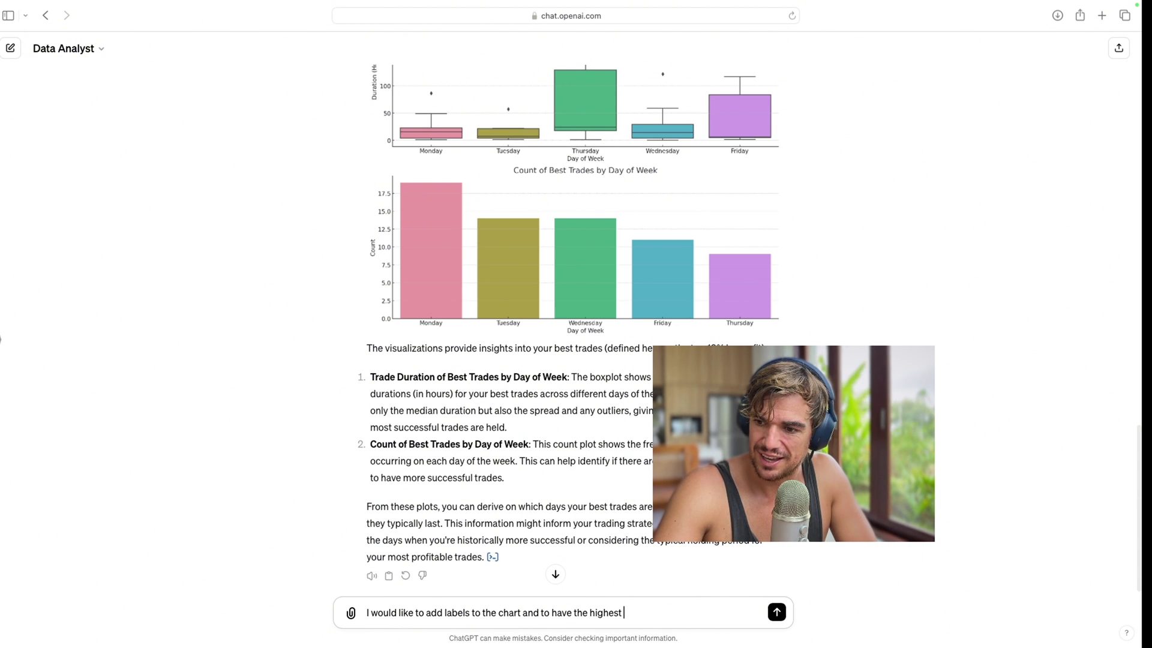
type("bar of")
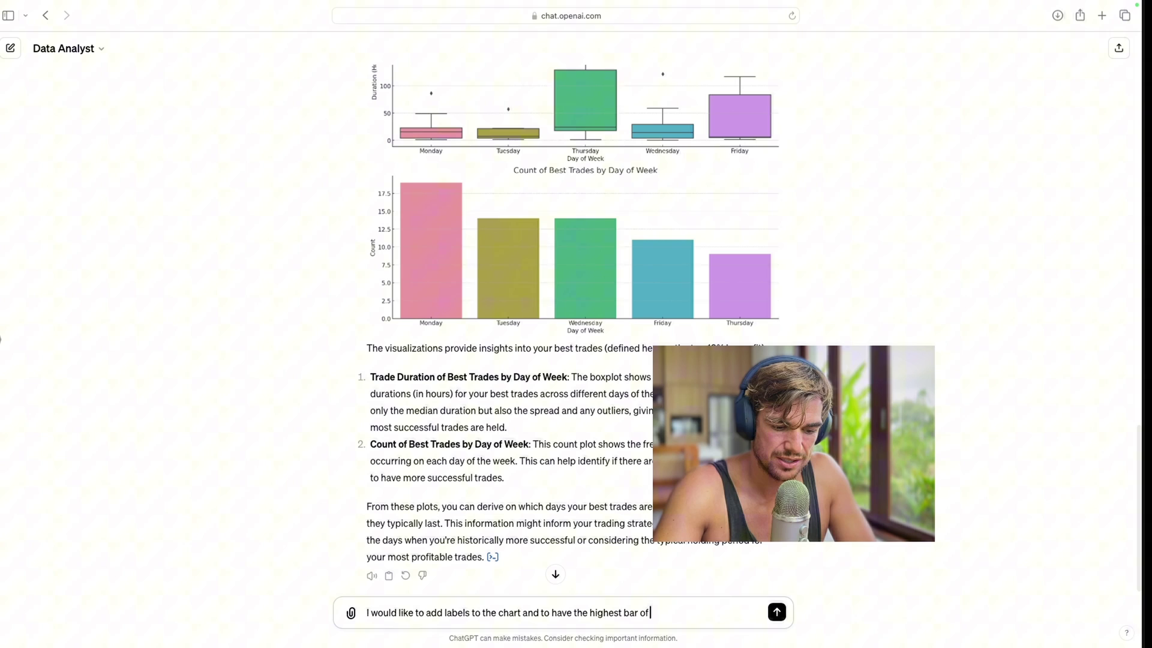
type(" chart as")
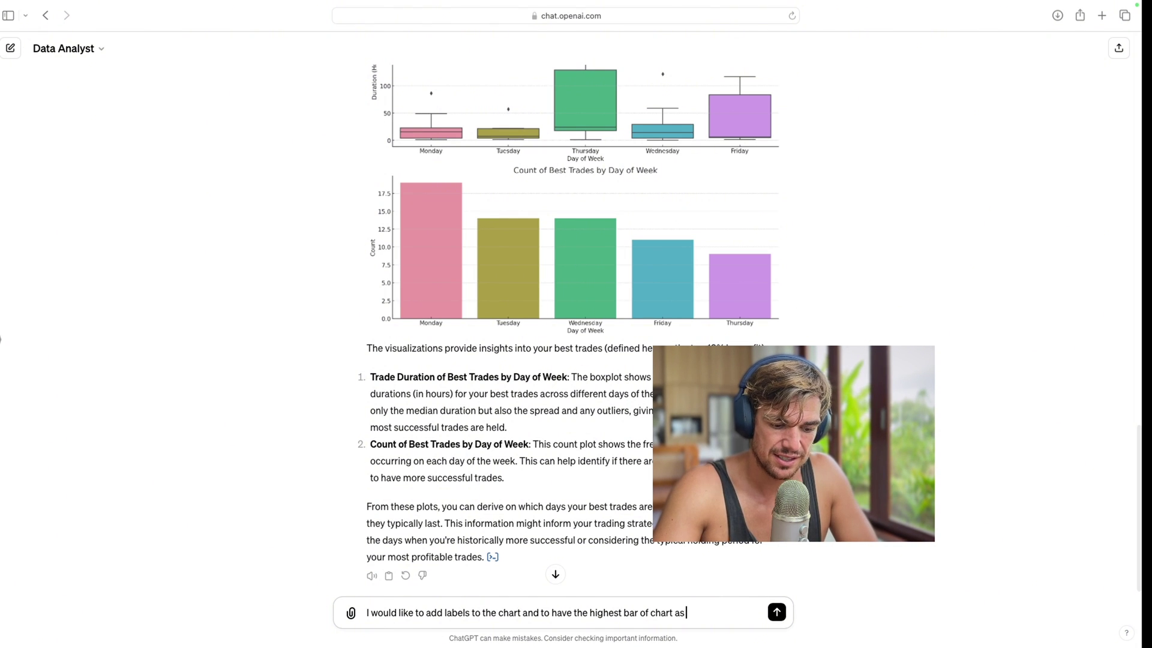
type(" green ")
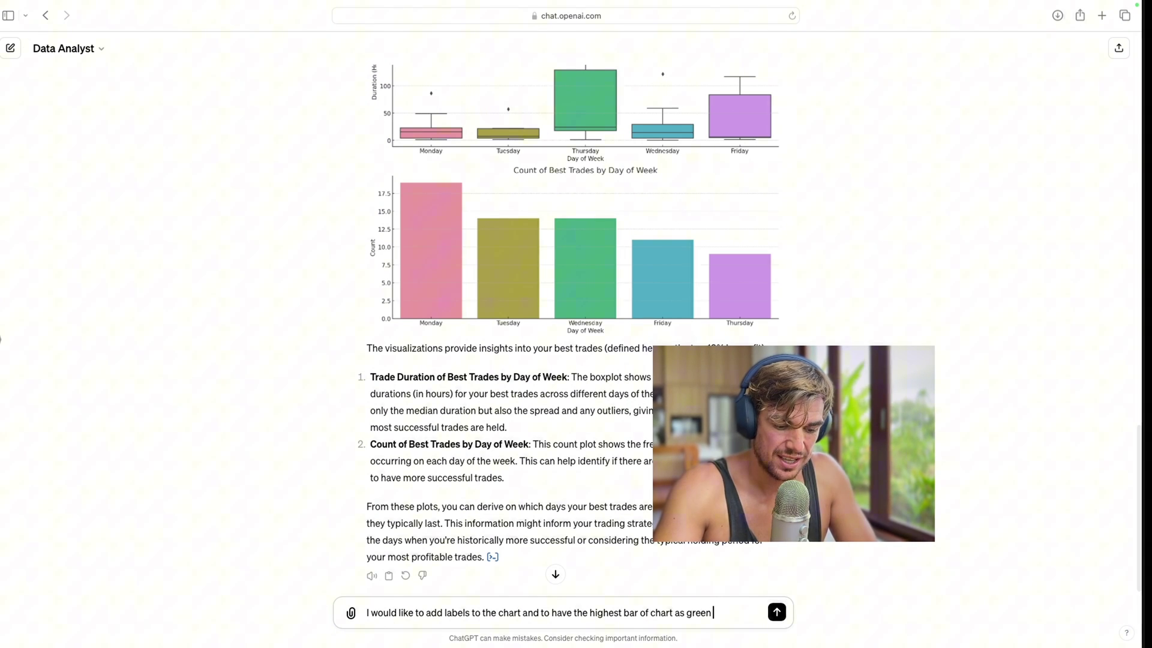
type("and the rest")
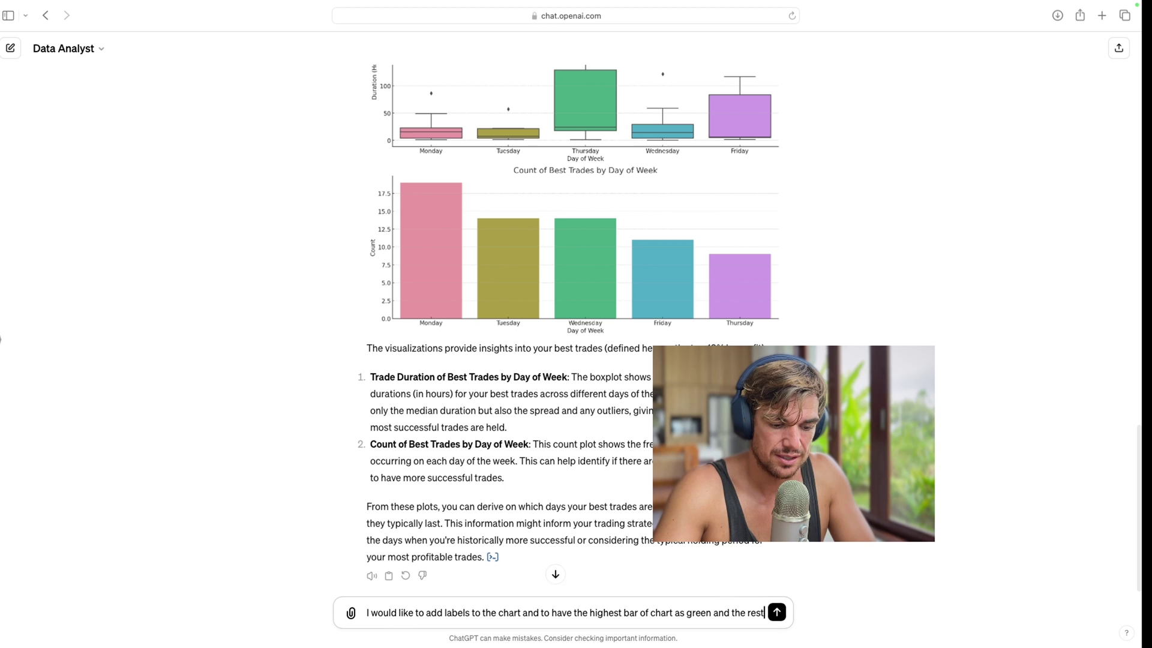
type(" grey")
key("Return")
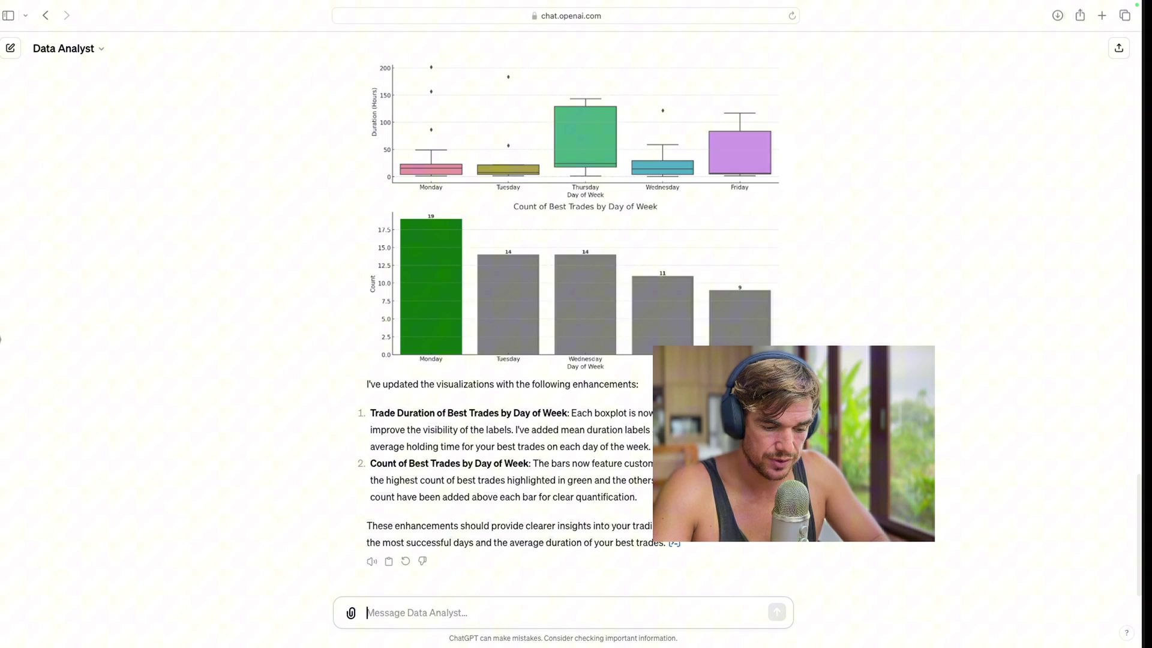
- Send 'do the same for my losers' to repeat the labelled charts for losing trades
type("do the same for my s")
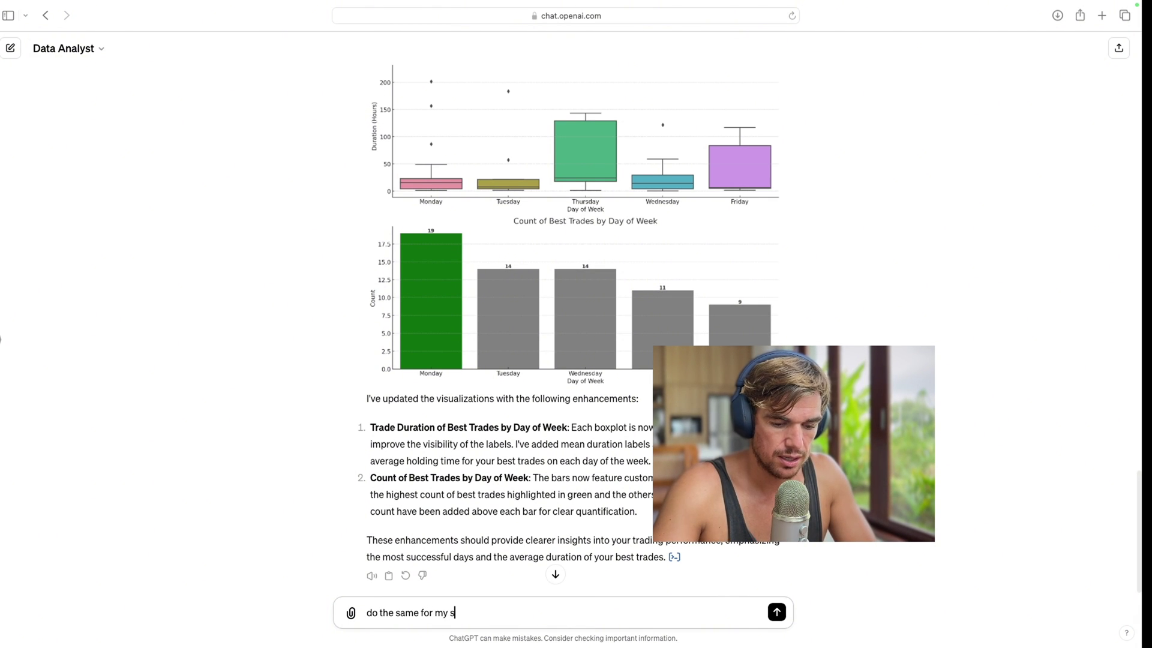
key("BackSpace")
type("losers")
key("Return")
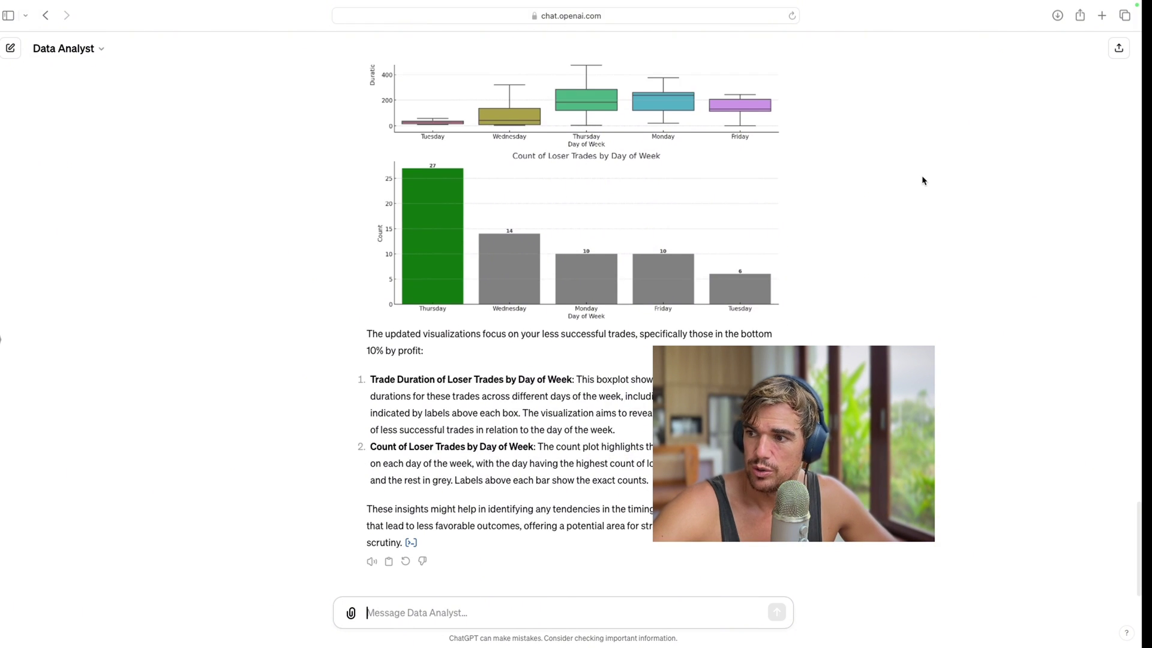
scroll(923, 181, "up", 5)
scroll(923, 180, "up", 10)
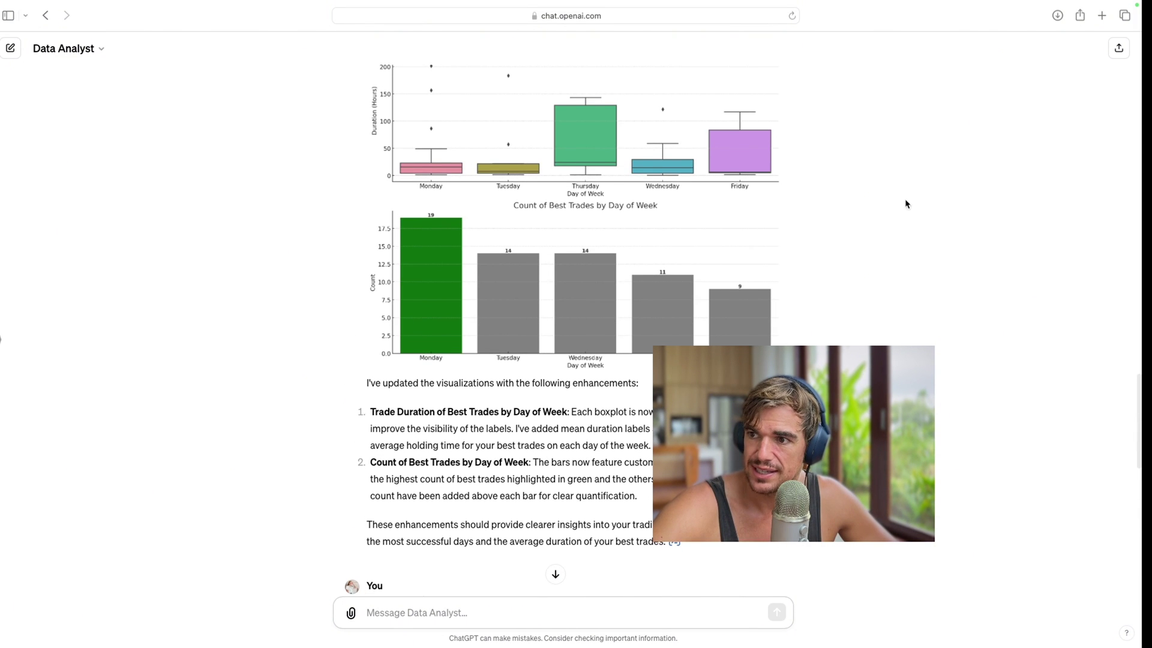
scroll(487, 299, "down", 2)
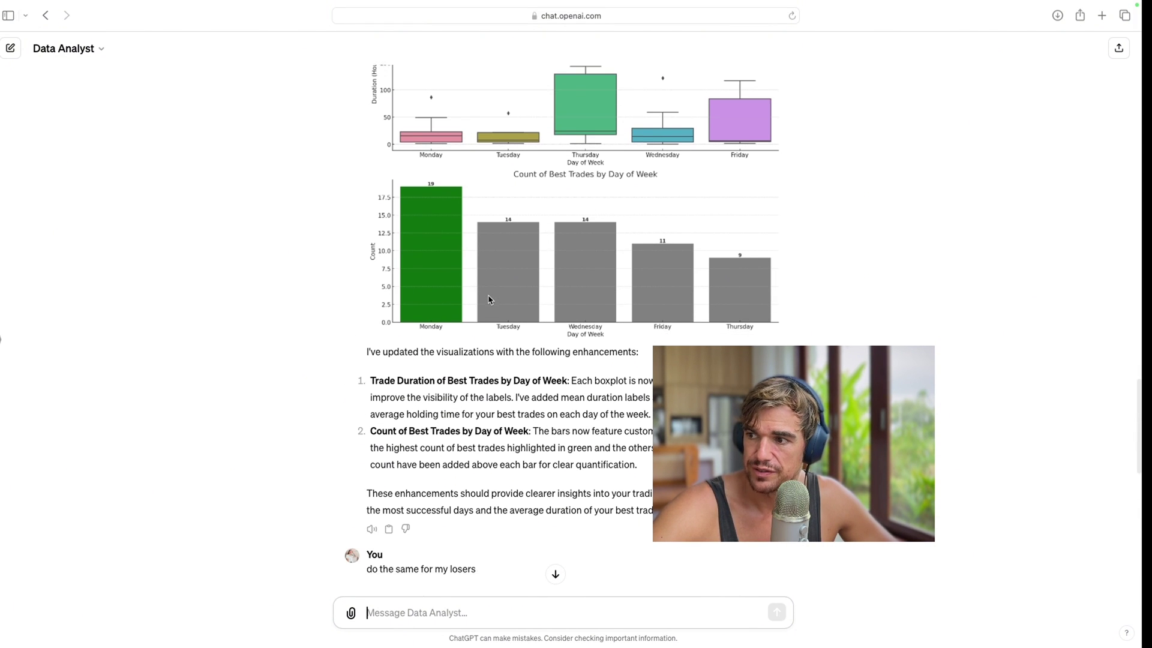
scroll(488, 298, "down", 12)
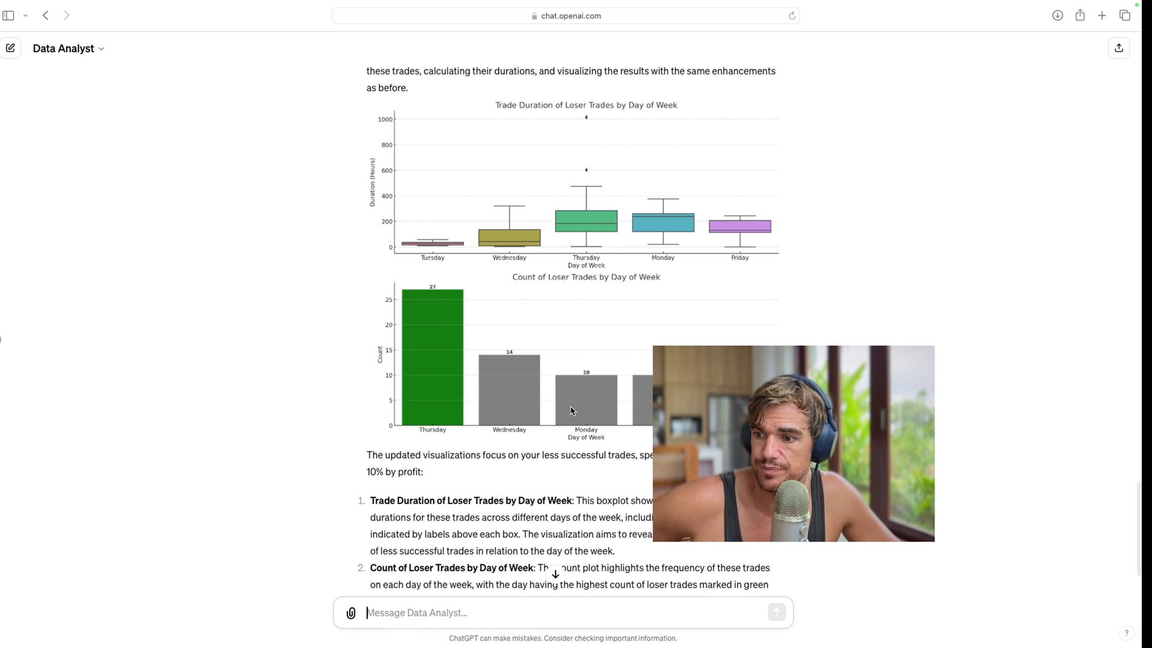
scroll(572, 411, "down", 4)
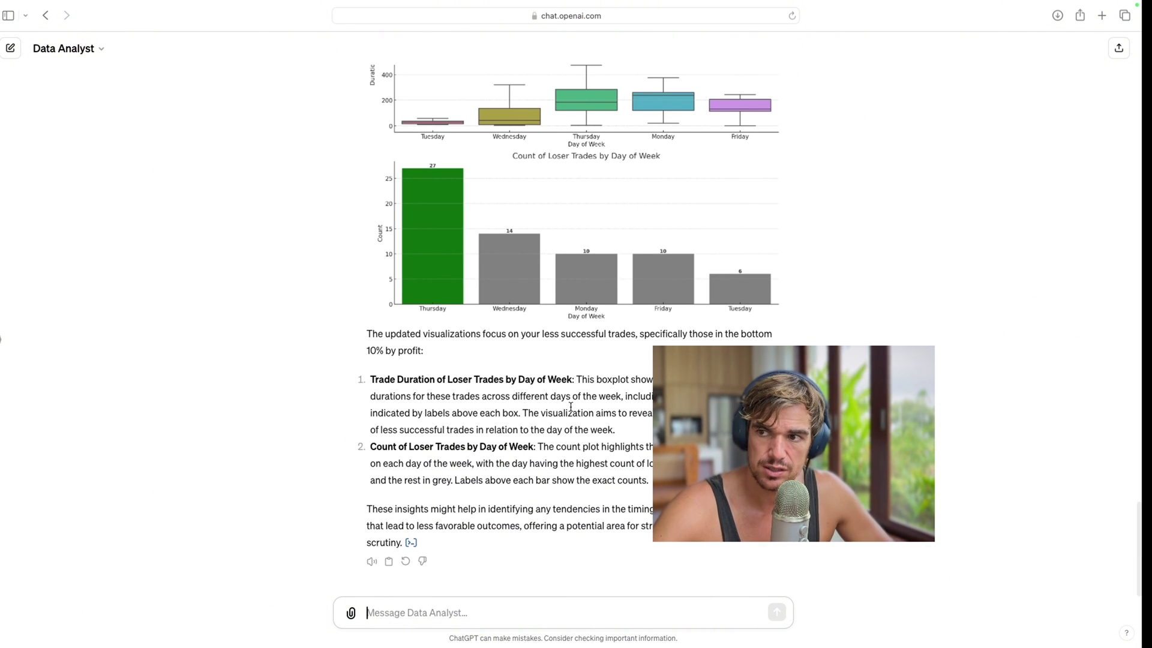
- Ask what time on Thursday, the worst day, to avoid taking trades
type("Since T")
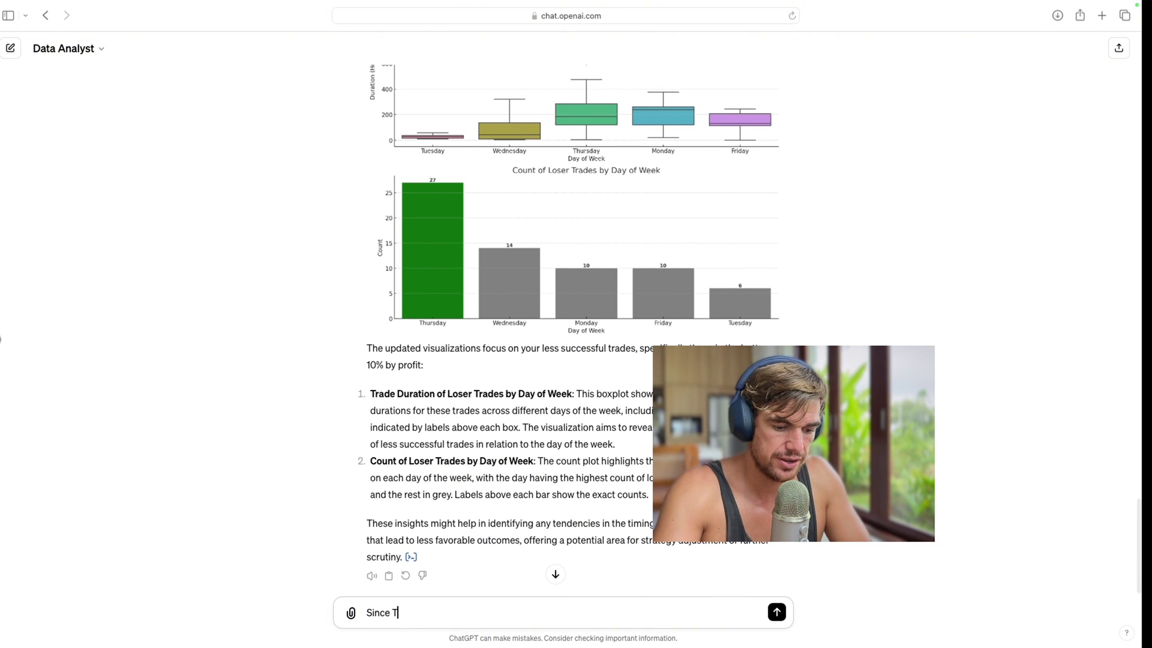
type("hursday")
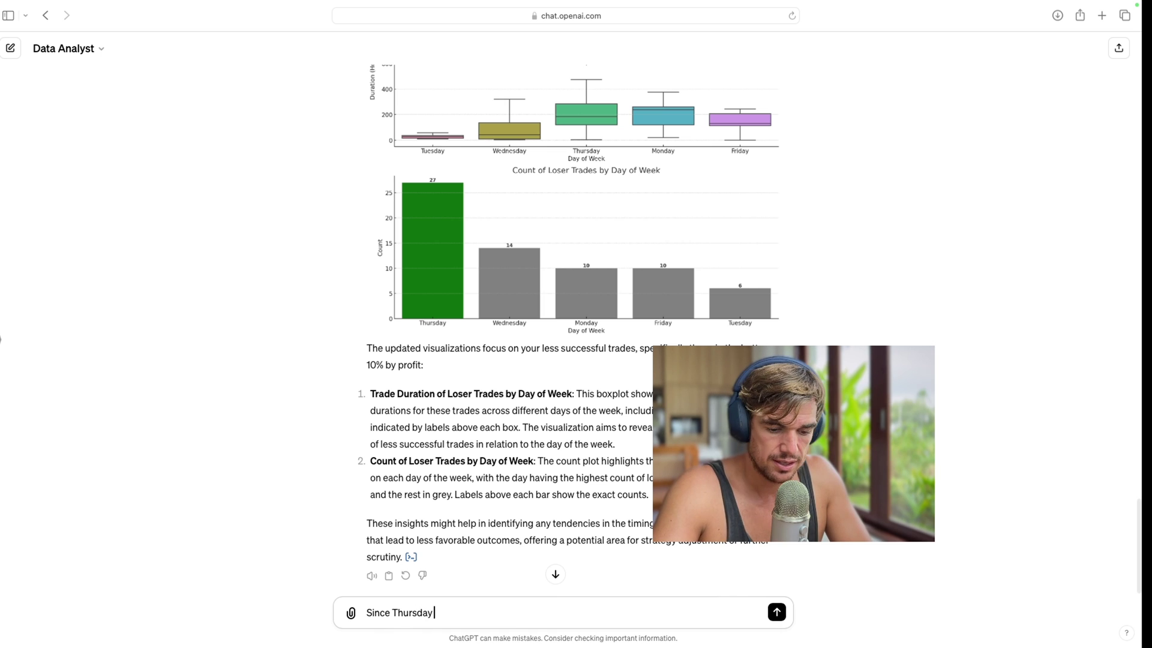
type(" is my worst day w")
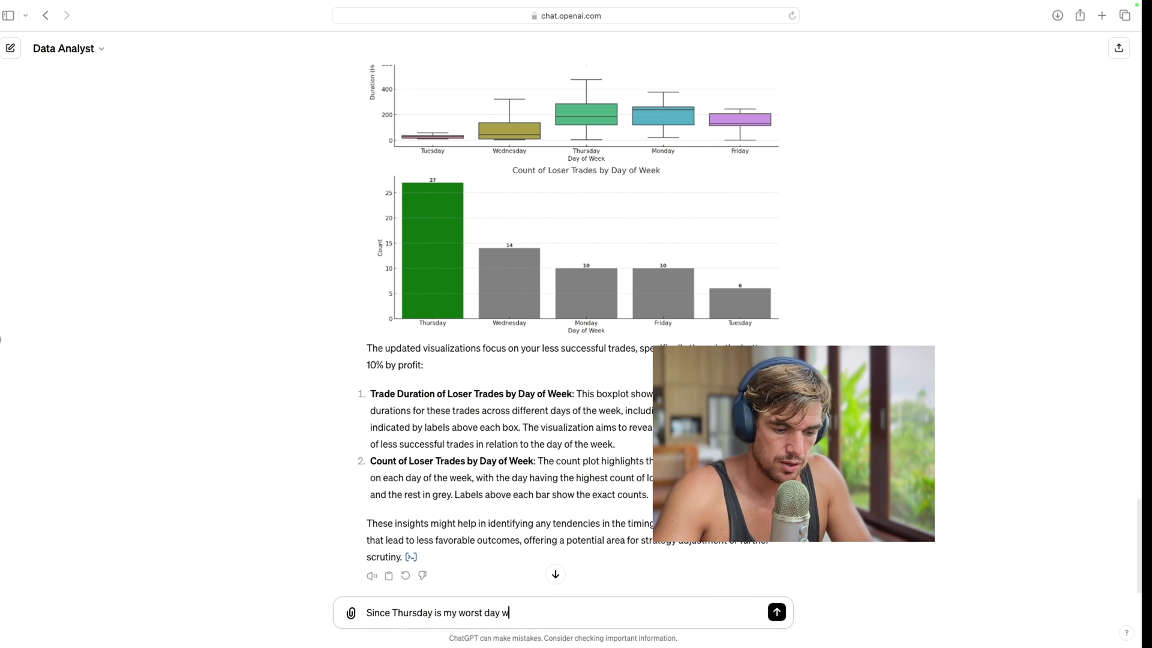
type("hat time")
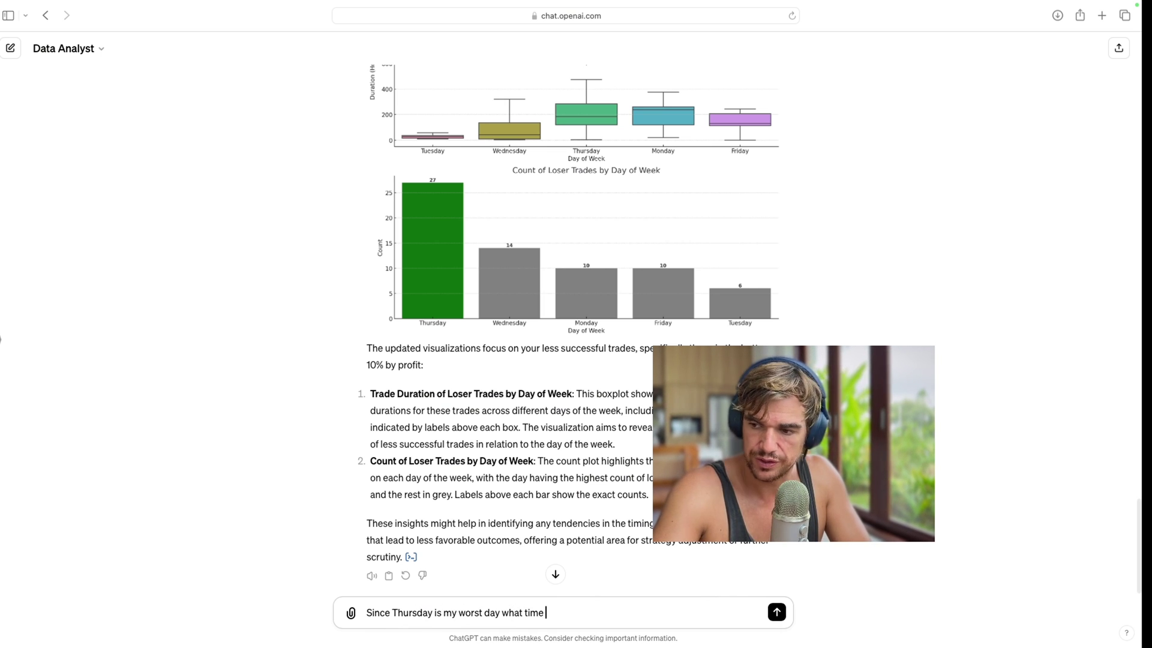
type("Thursday should")
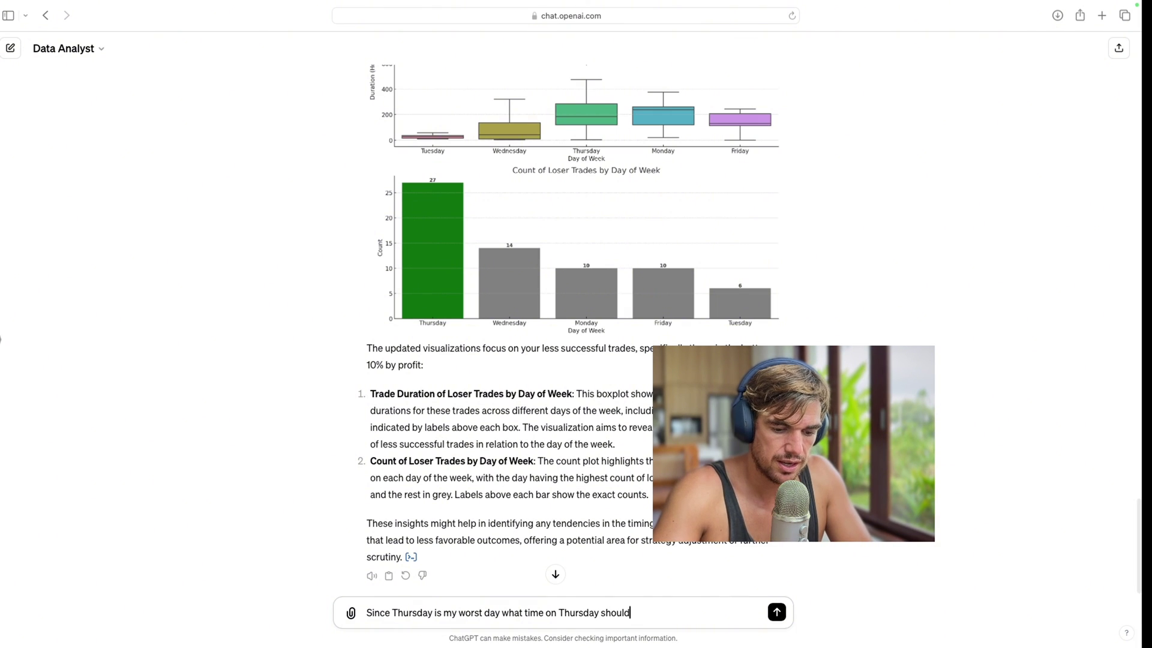
type(" I avoid tak")
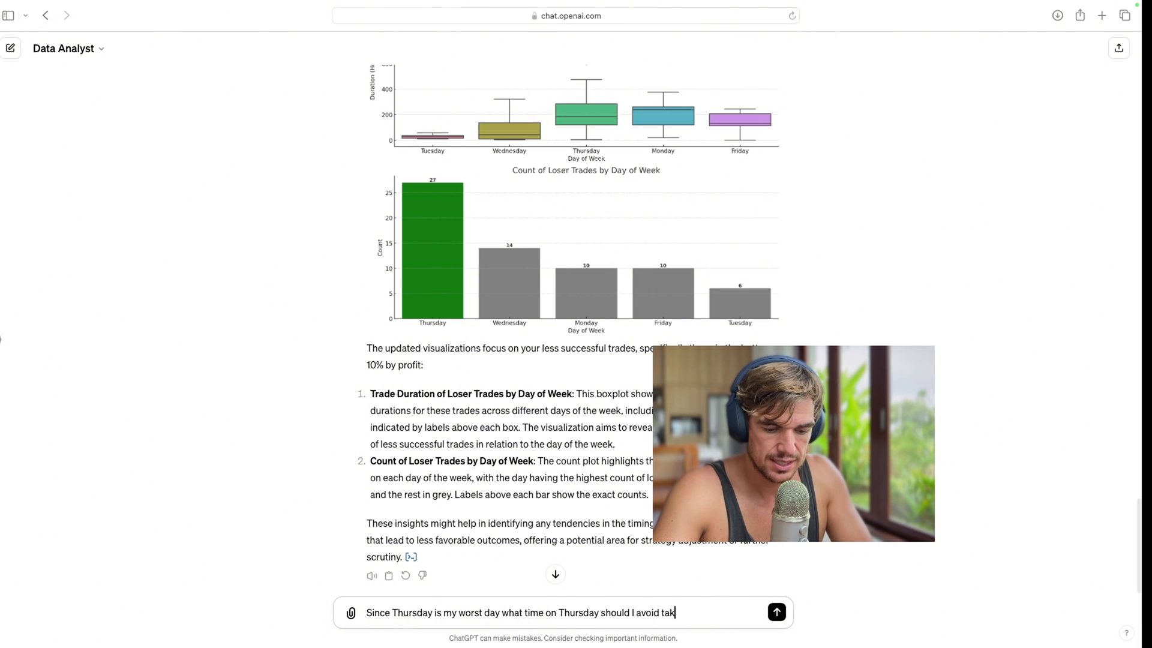
type("ing trades")
key("Return")
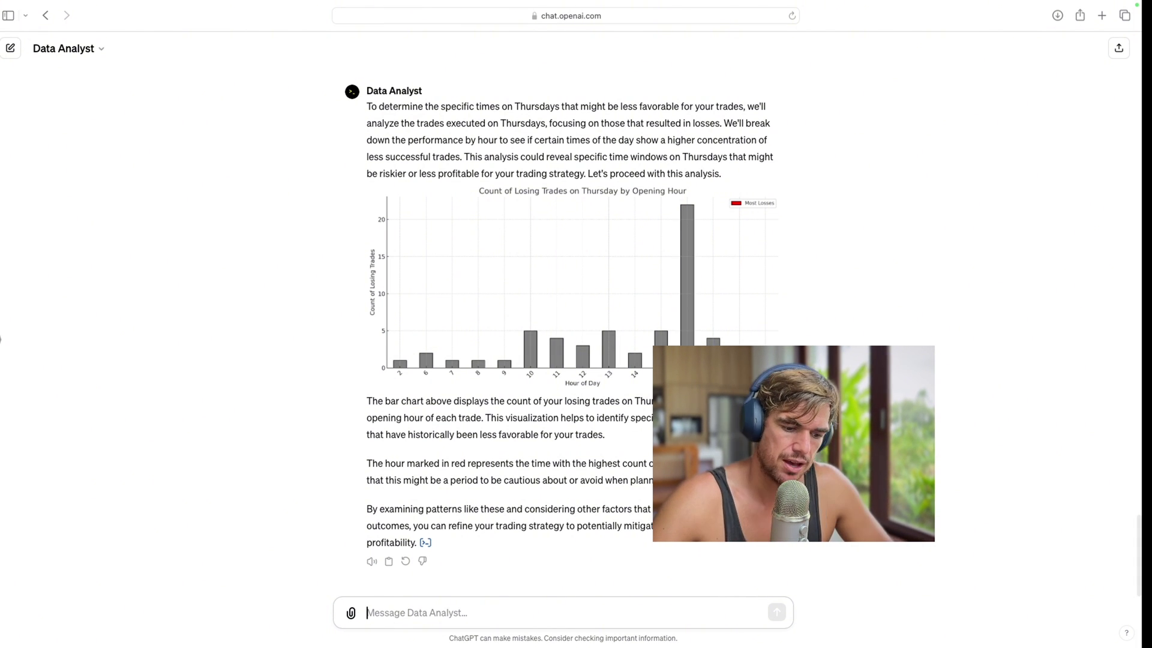
- Send 'Tell me something interesting about my data that I should be aware of when I trade'
type("Tell m")
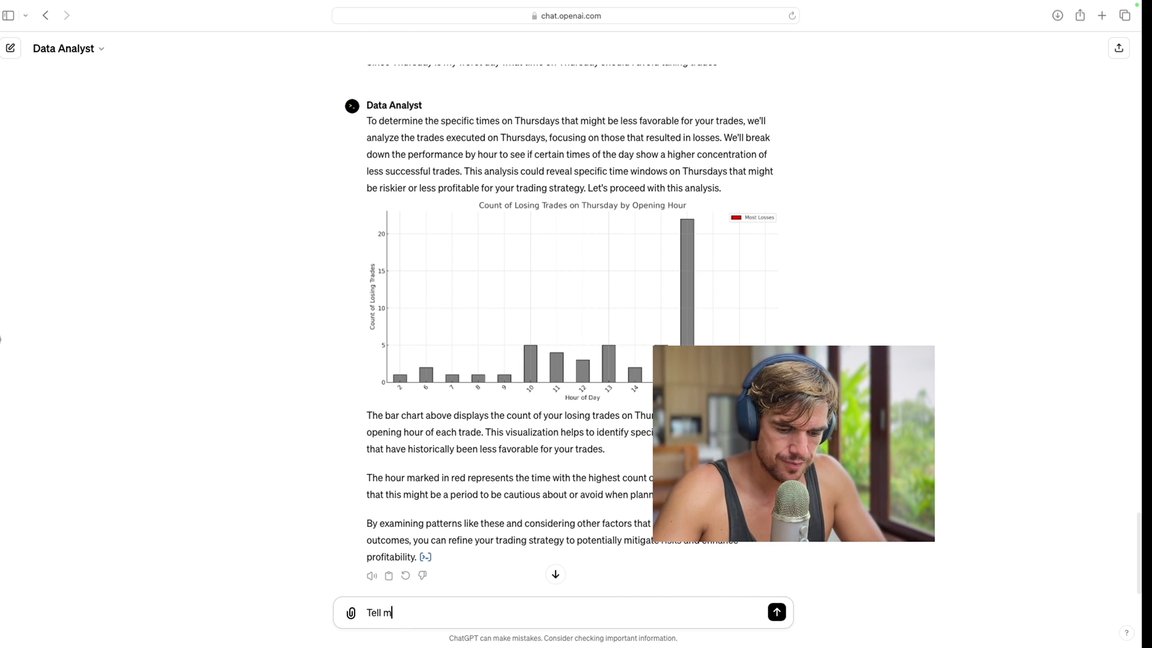
type("e something in")
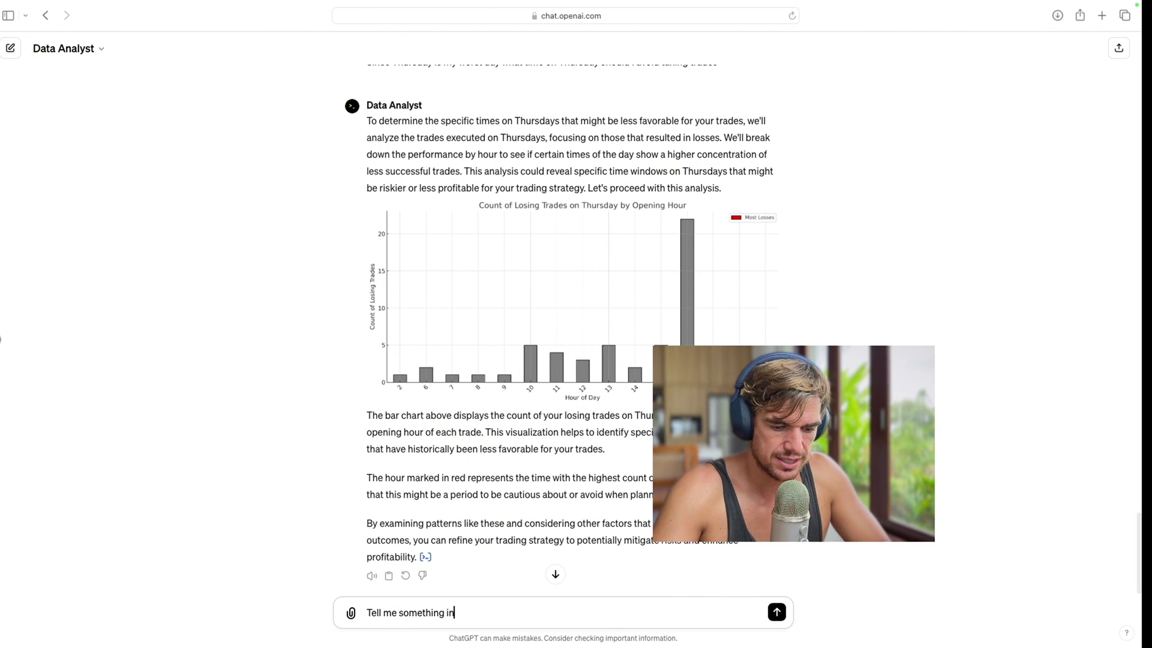
type("teresting about my ")
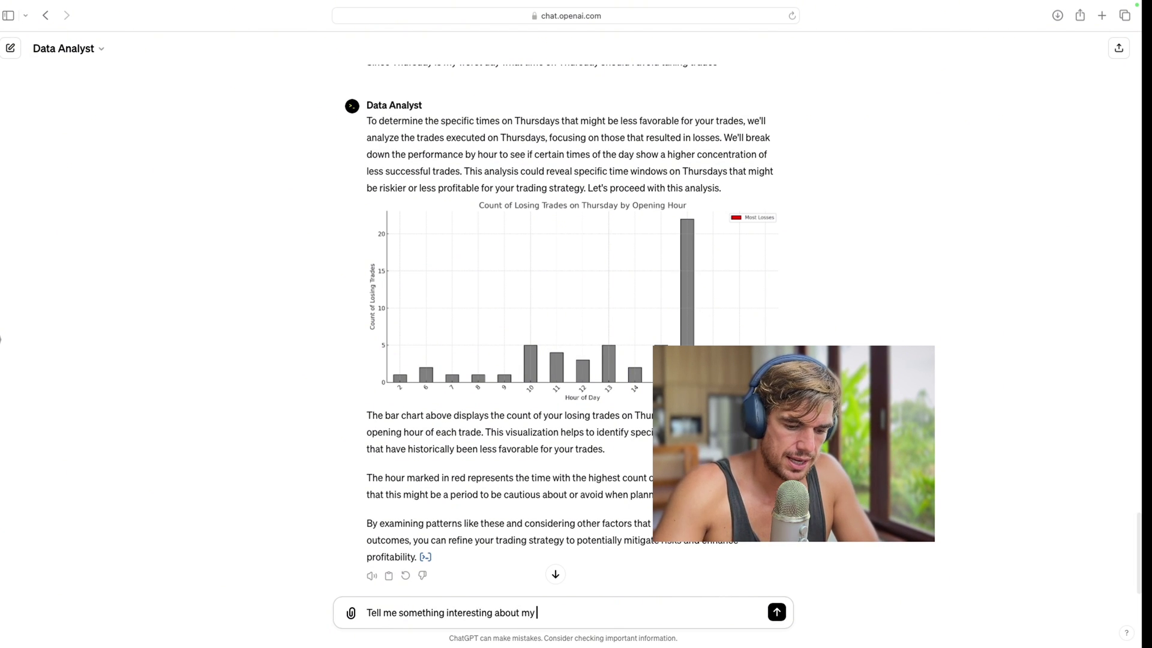
type("data that ")
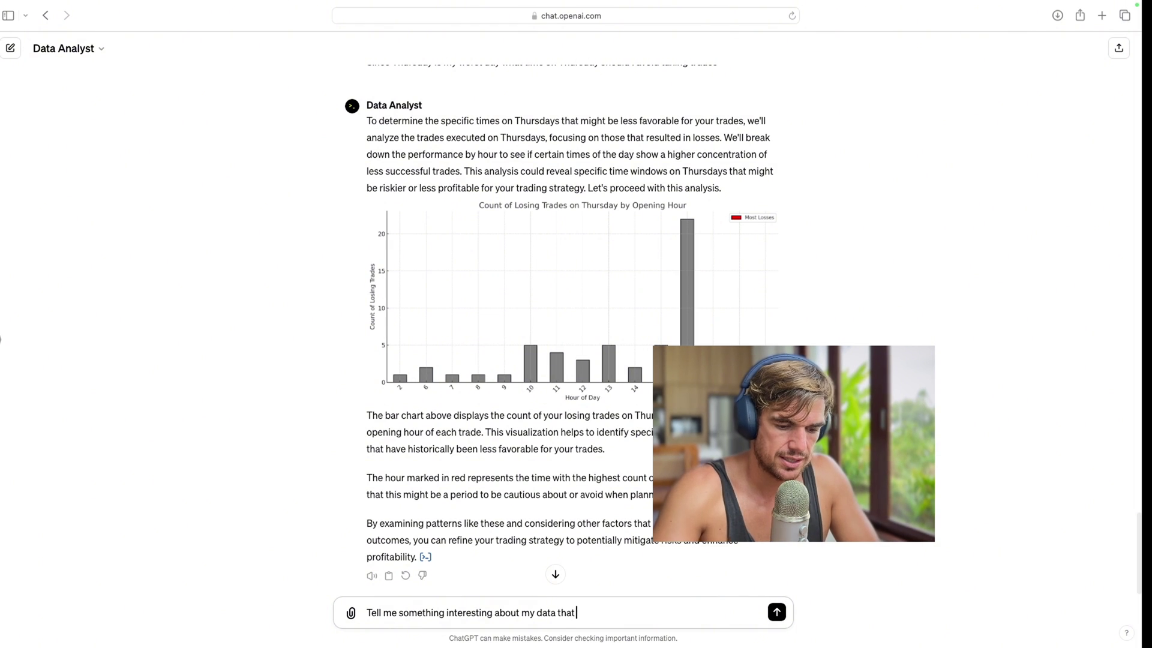
type("I should be aware of w")
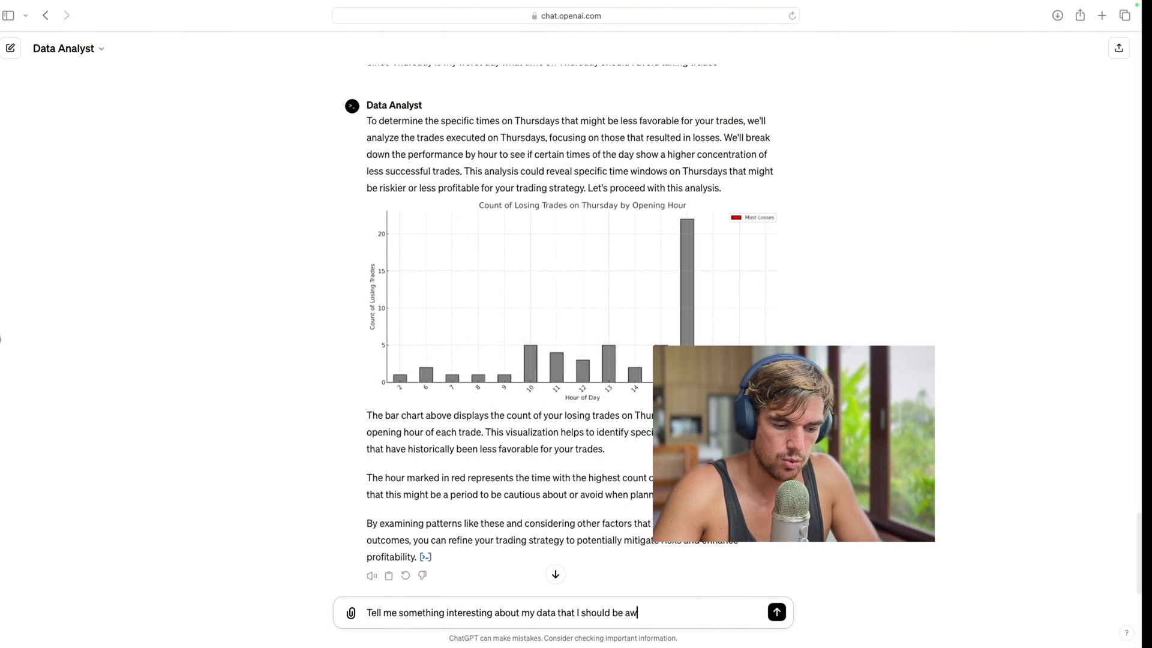
type("hen I trade")
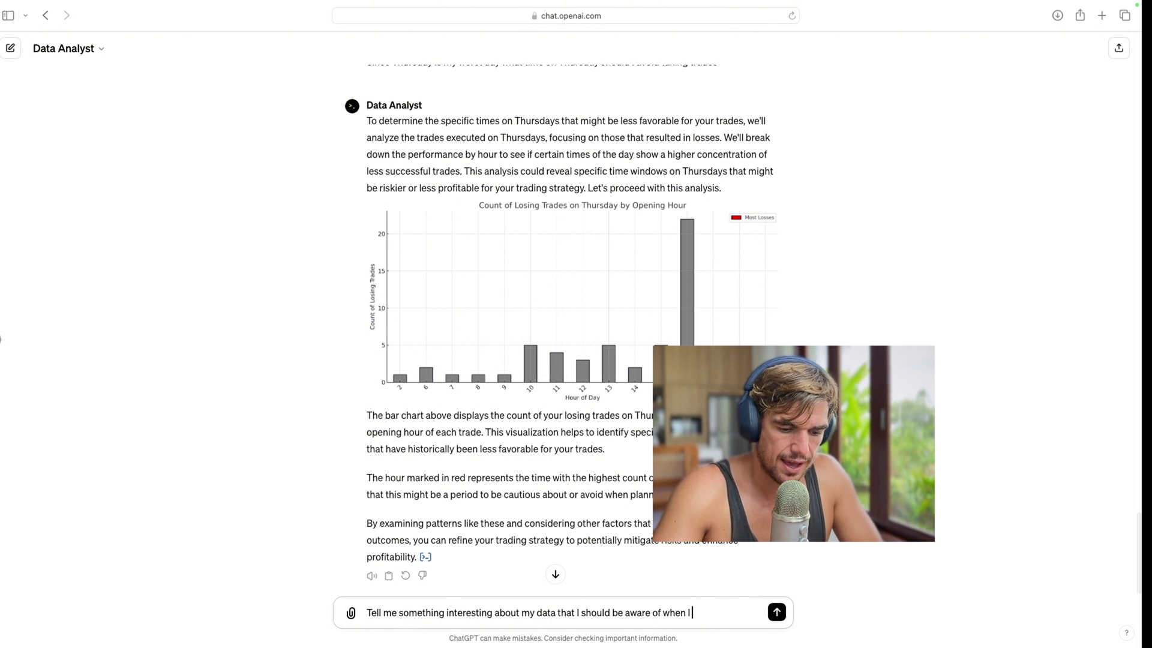
key("Return")
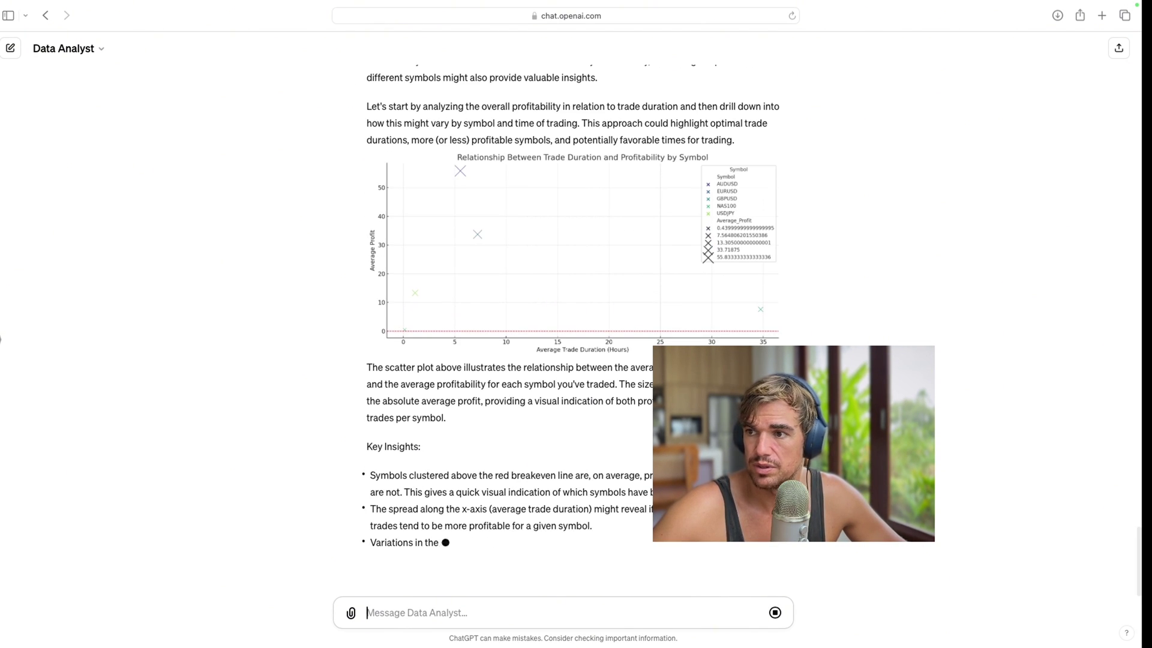
scroll(634, 285, "up", 5)
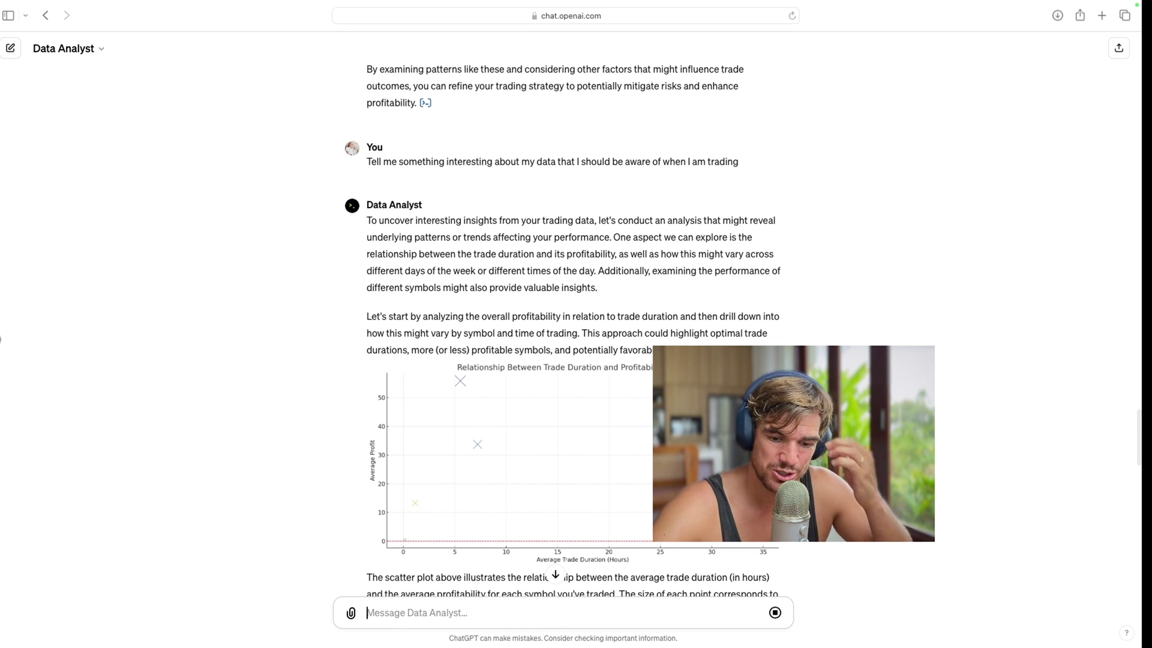
scroll(557, 500, "down", 4)
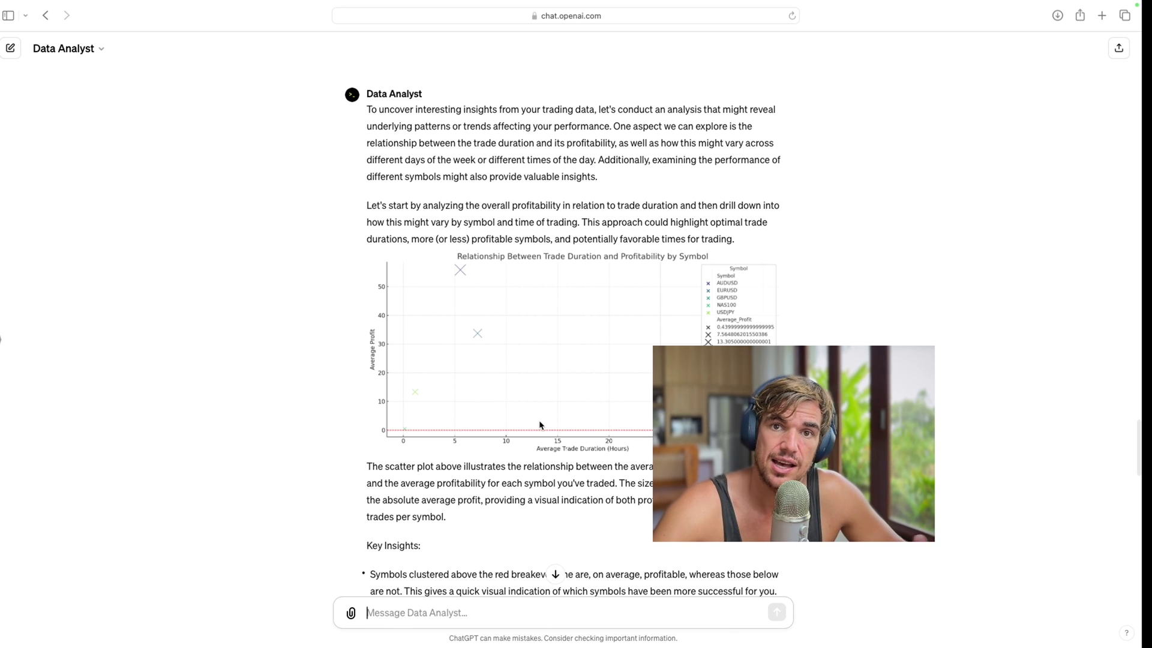
- Scroll through the reply to the Average Profit by Opening Hour chart and its Key Observations
scroll(573, 358, "down", 8)
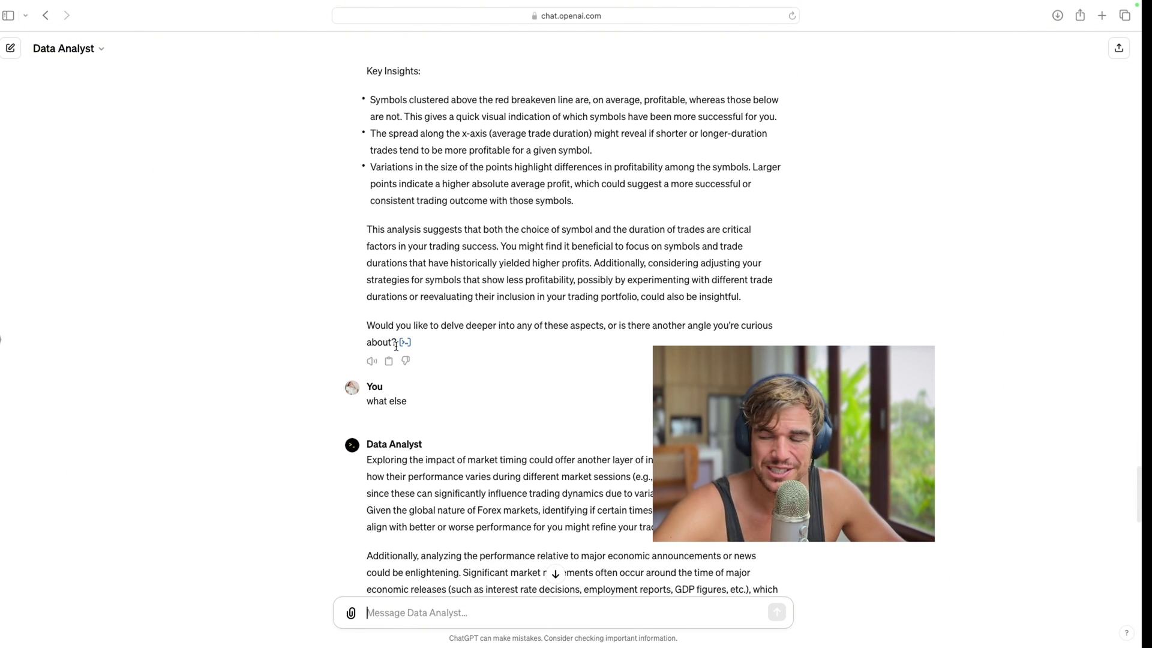
scroll(390, 372, "down", 6)
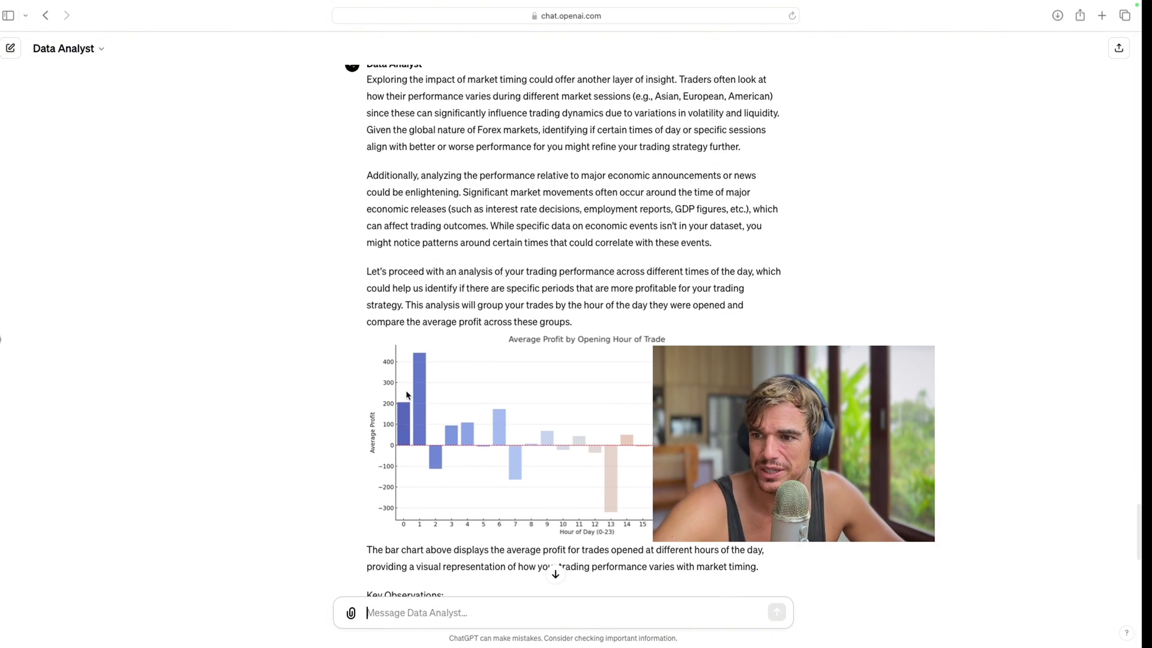
scroll(406, 395, "up", 2)
scroll(407, 390, "down", 2)
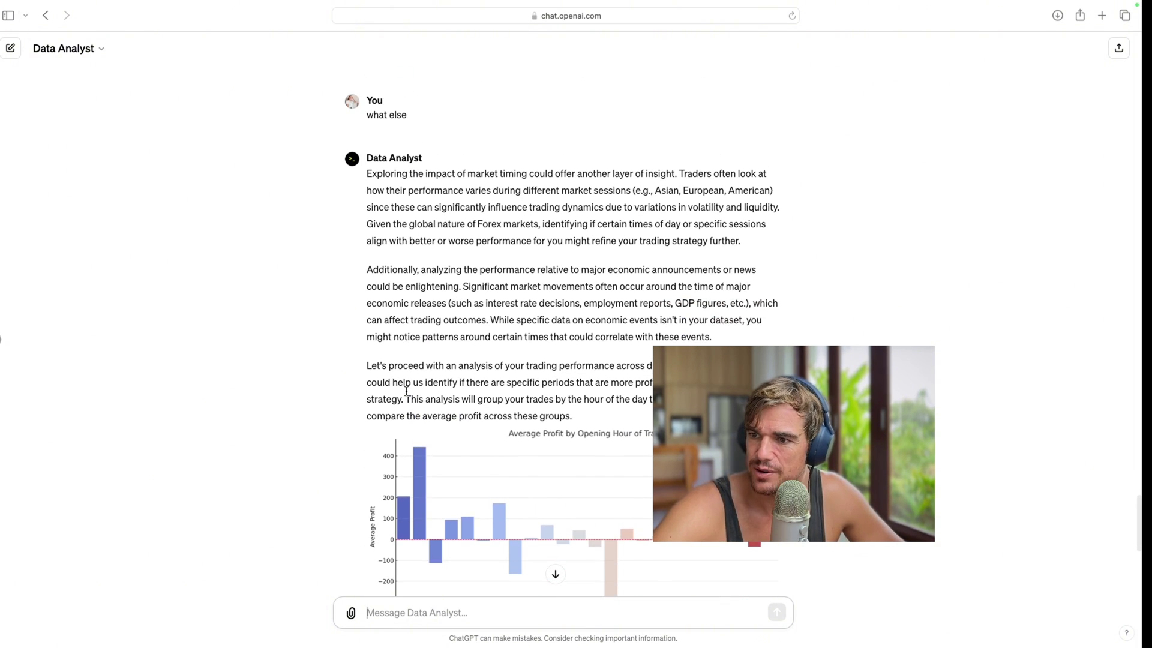
scroll(407, 396, "down", 6)
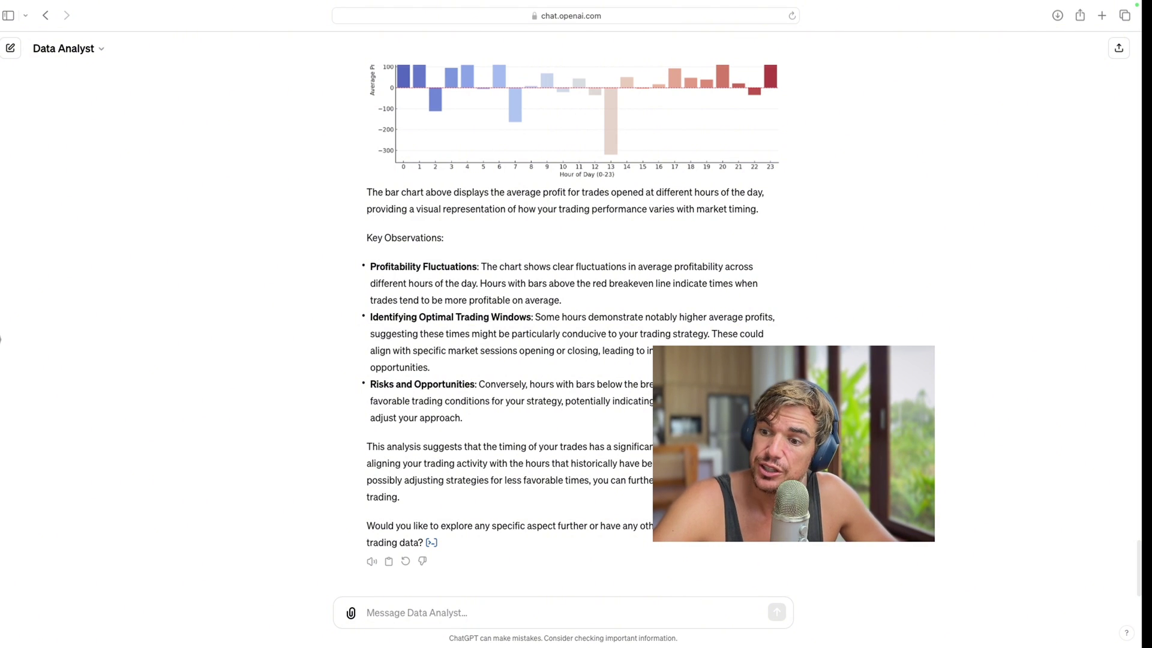
scroll(573, 324, "up", 5)
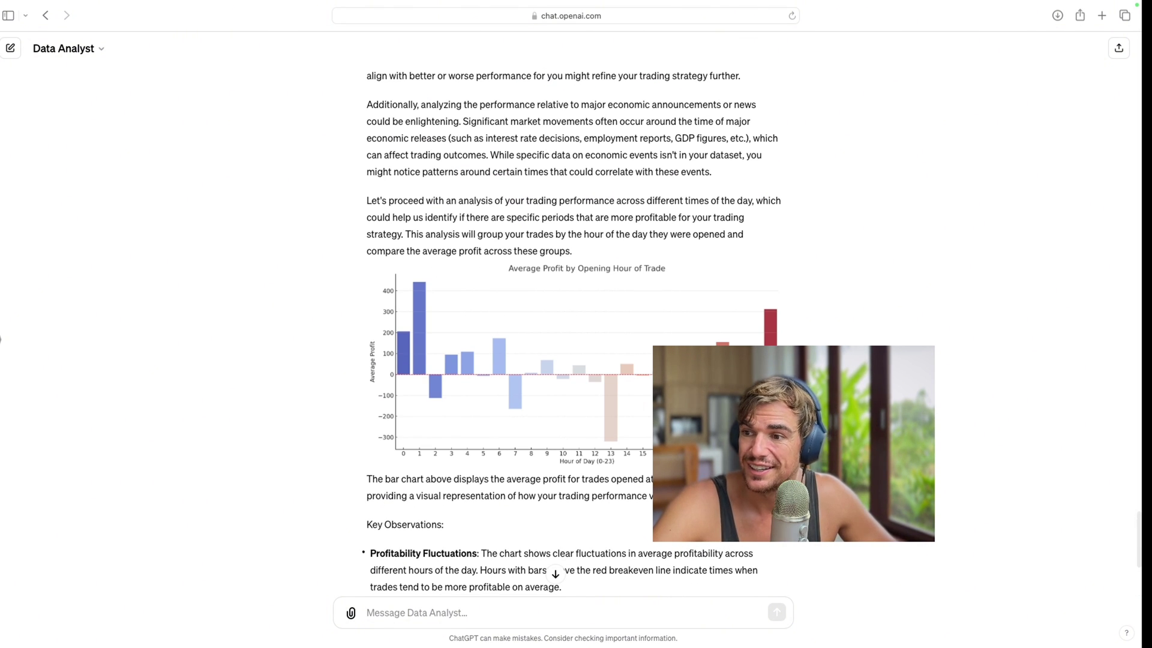